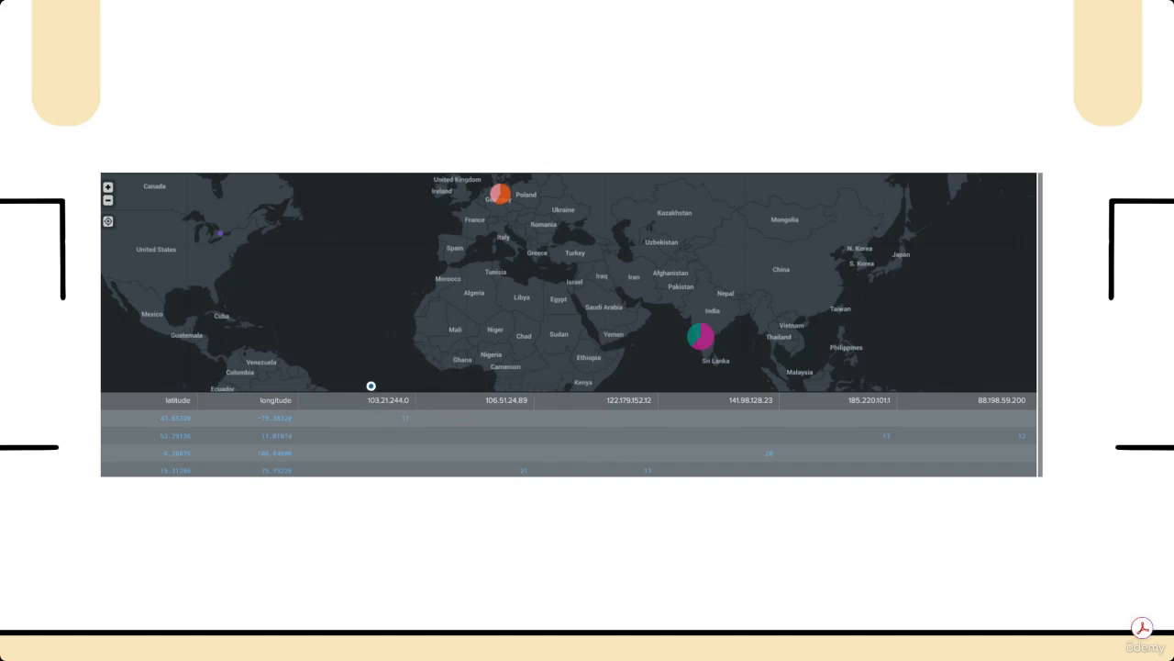
pyautogui.moveTo(370, 385)
pyautogui.mouseDown()
pyautogui.moveTo(404, 424)
pyautogui.moveTo(361, 387)
pyautogui.mouseUp()
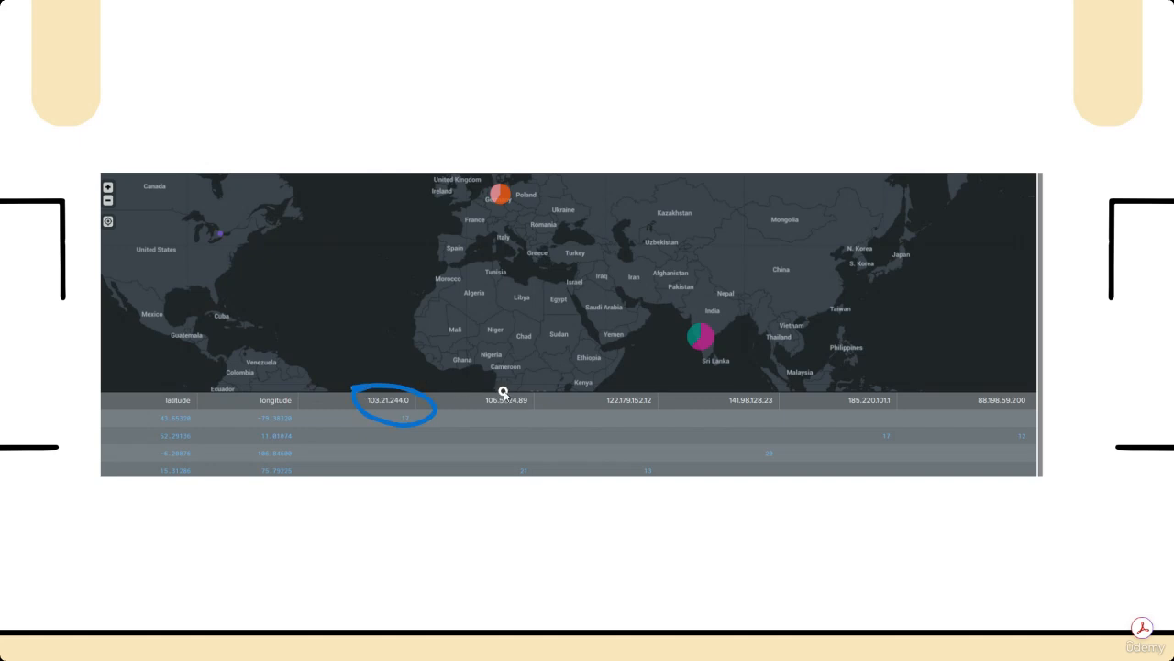
pyautogui.moveTo(504, 391)
pyautogui.mouseDown()
pyautogui.moveTo(472, 412)
pyautogui.moveTo(520, 389)
pyautogui.mouseUp()
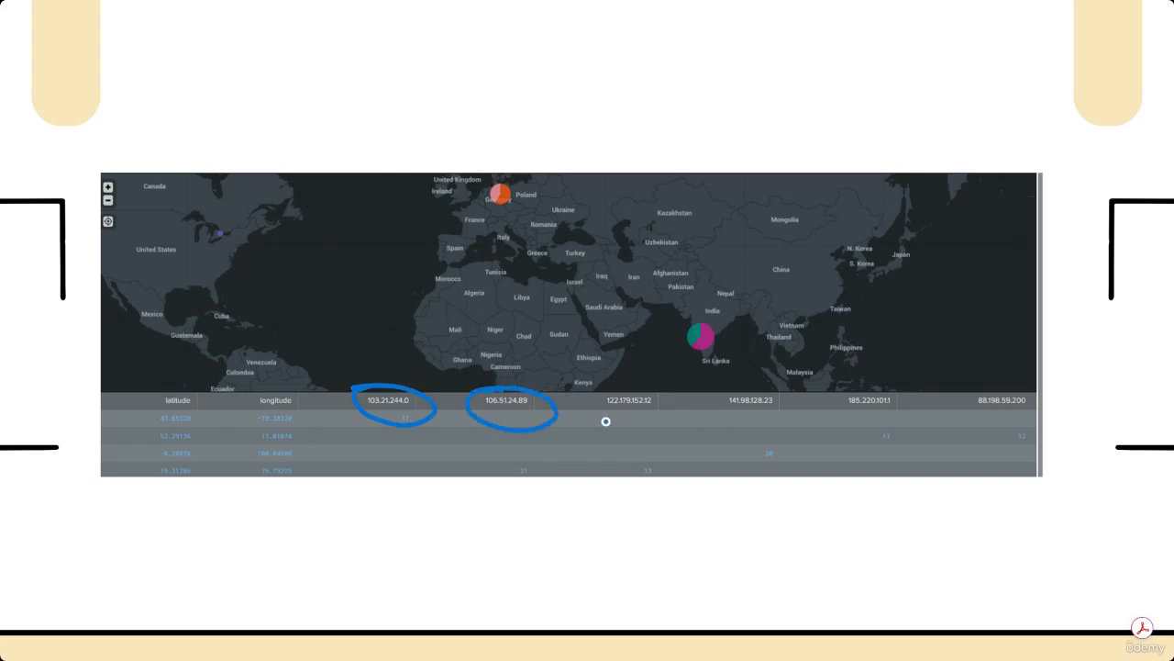
pyautogui.moveTo(606, 416)
pyautogui.mouseDown()
pyautogui.moveTo(574, 401)
pyautogui.moveTo(633, 424)
pyautogui.mouseUp()
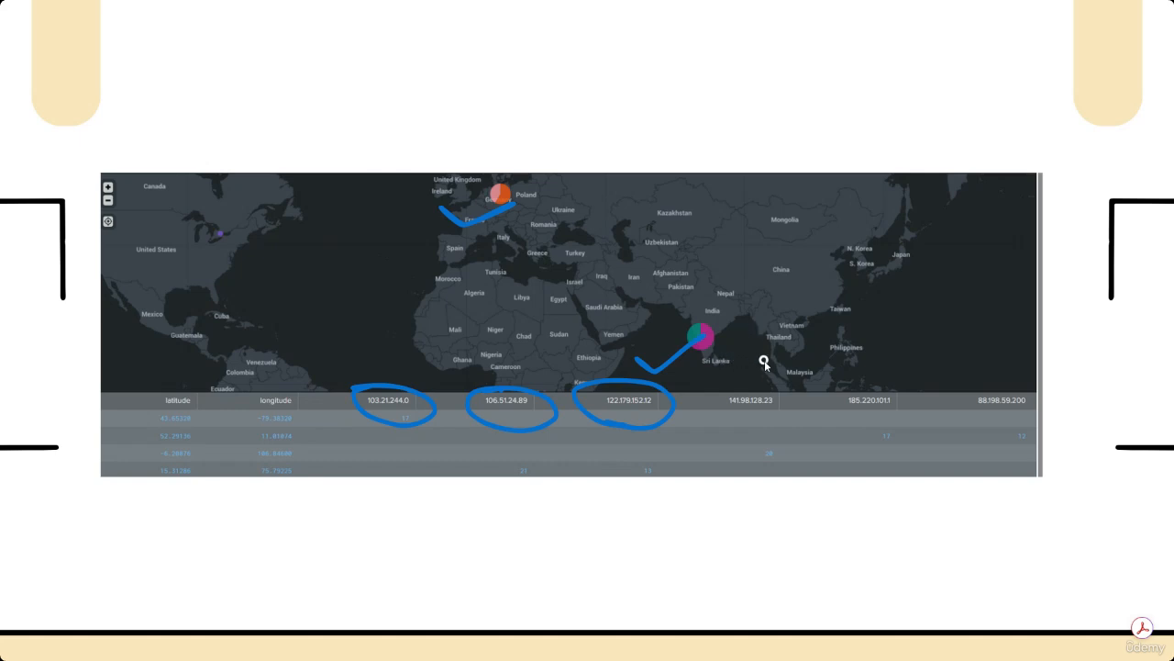
pyautogui.moveTo(541, 534)
pyautogui.mouseDown()
pyautogui.moveTo(593, 545)
pyautogui.moveTo(916, 500)
pyautogui.moveTo(998, 514)
pyautogui.mouseUp()
pyautogui.moveTo(565, 592); pyautogui.dragTo(1009, 504)
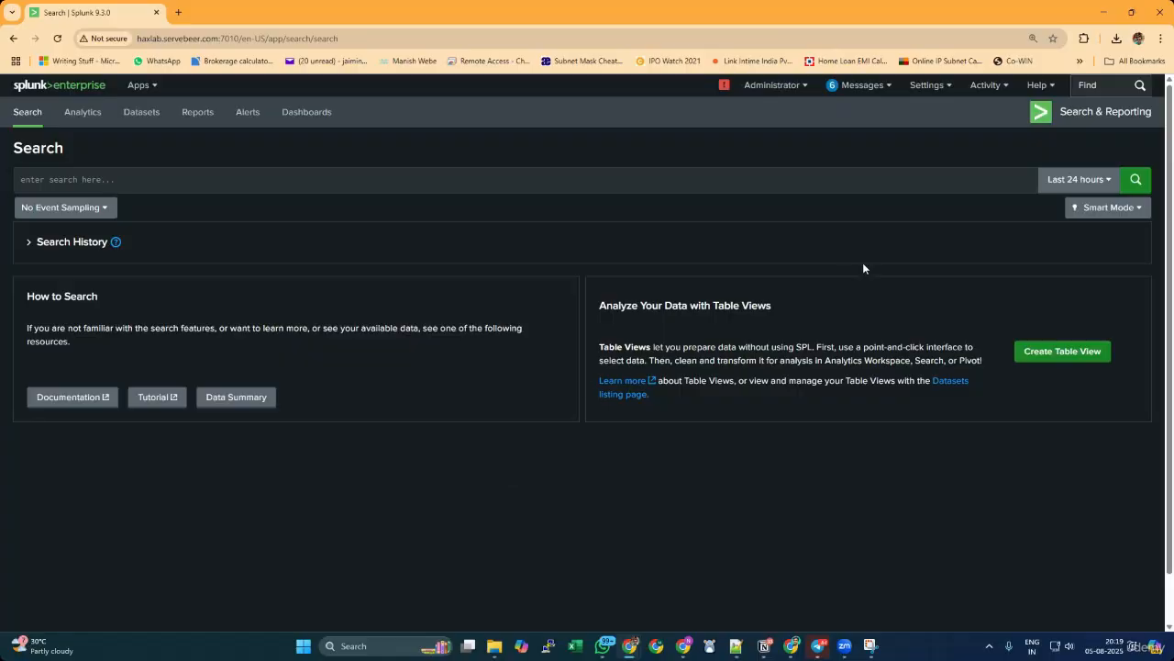
# Upload windows_admin_login_logs_full.json from the Downloads folder as a new data source and proceed to its source type settings.
pyautogui.click(928, 85)
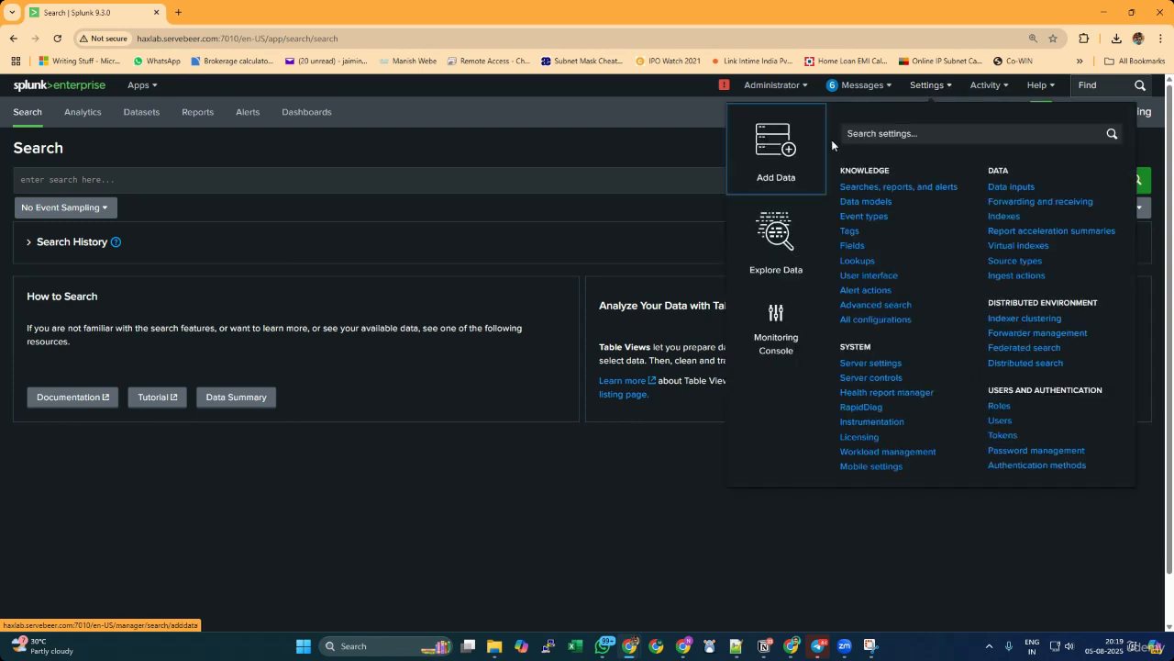
pyautogui.click(766, 149)
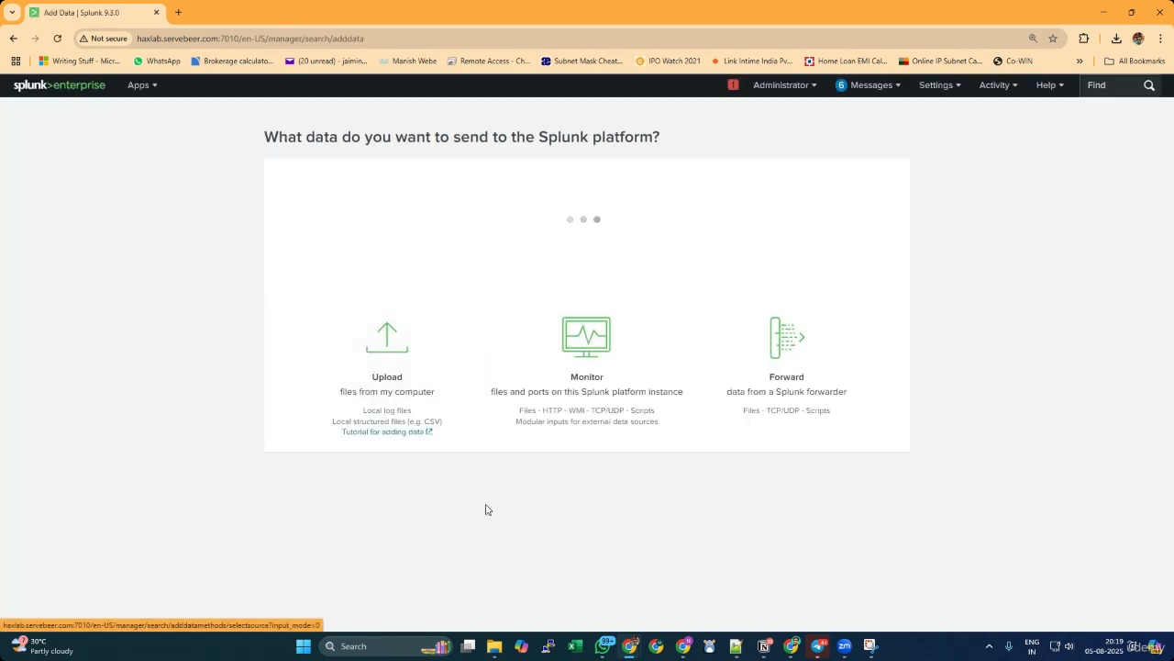
pyautogui.click(393, 541)
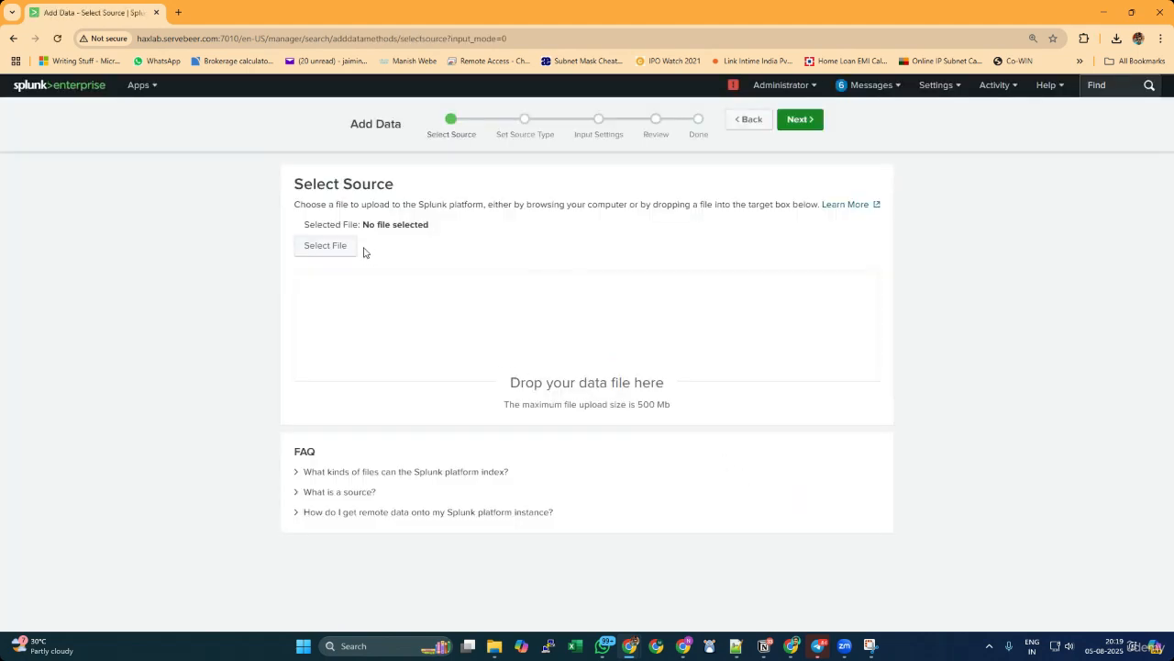
pyautogui.click(348, 246)
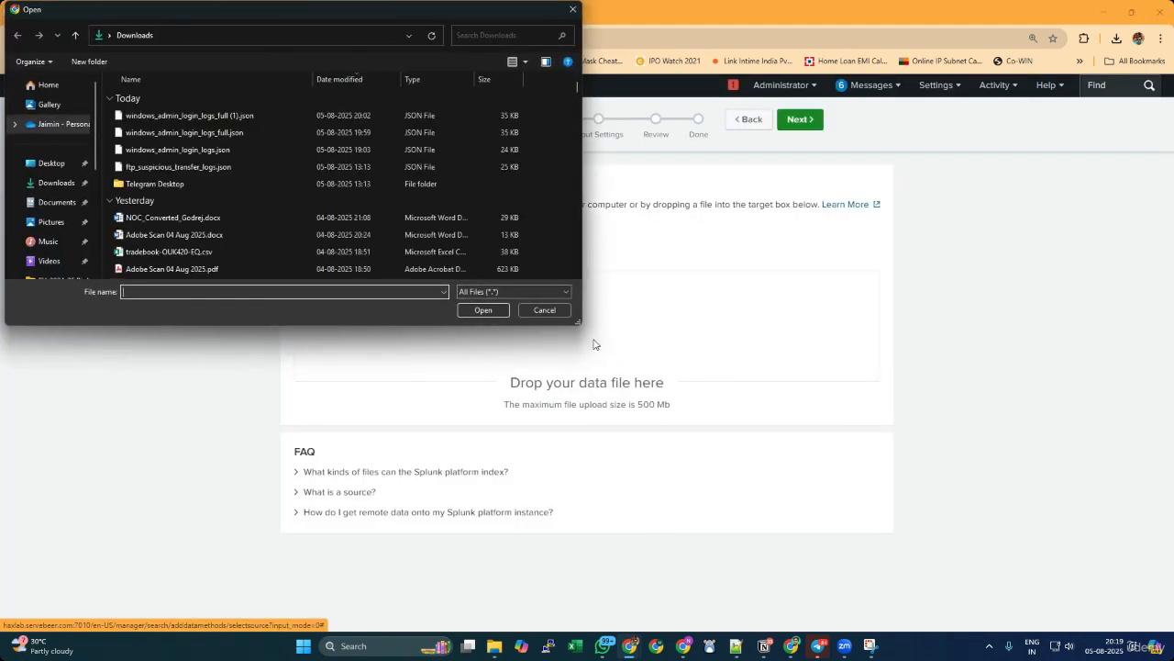
pyautogui.click(198, 133)
pyautogui.click(483, 310)
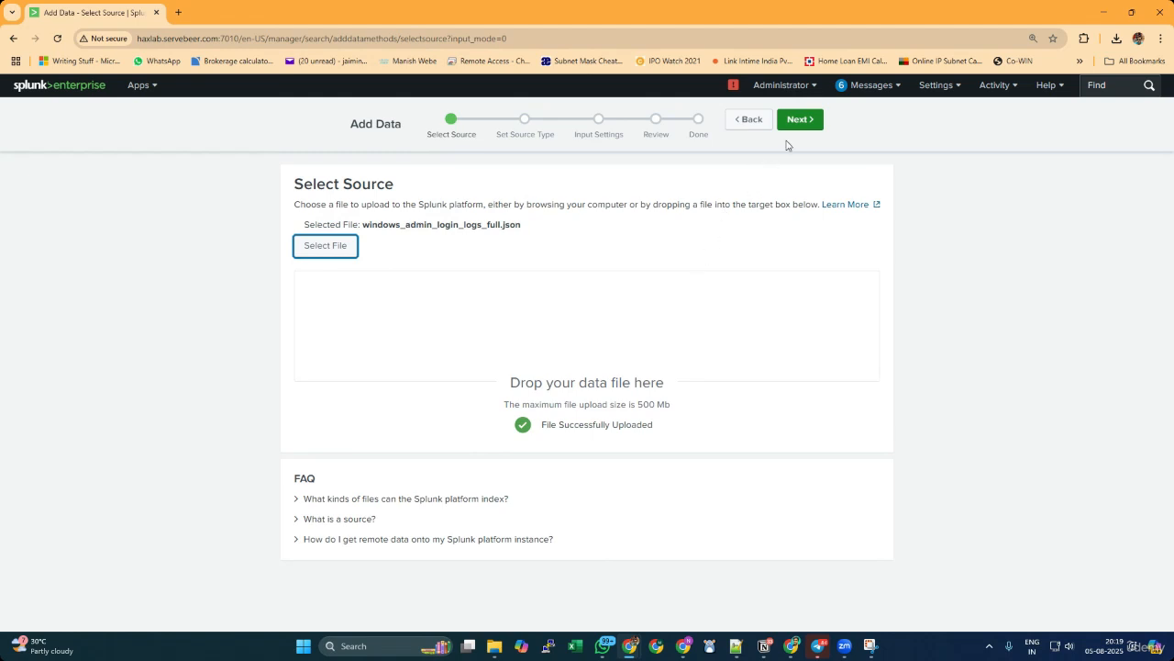
pyautogui.click(803, 119)
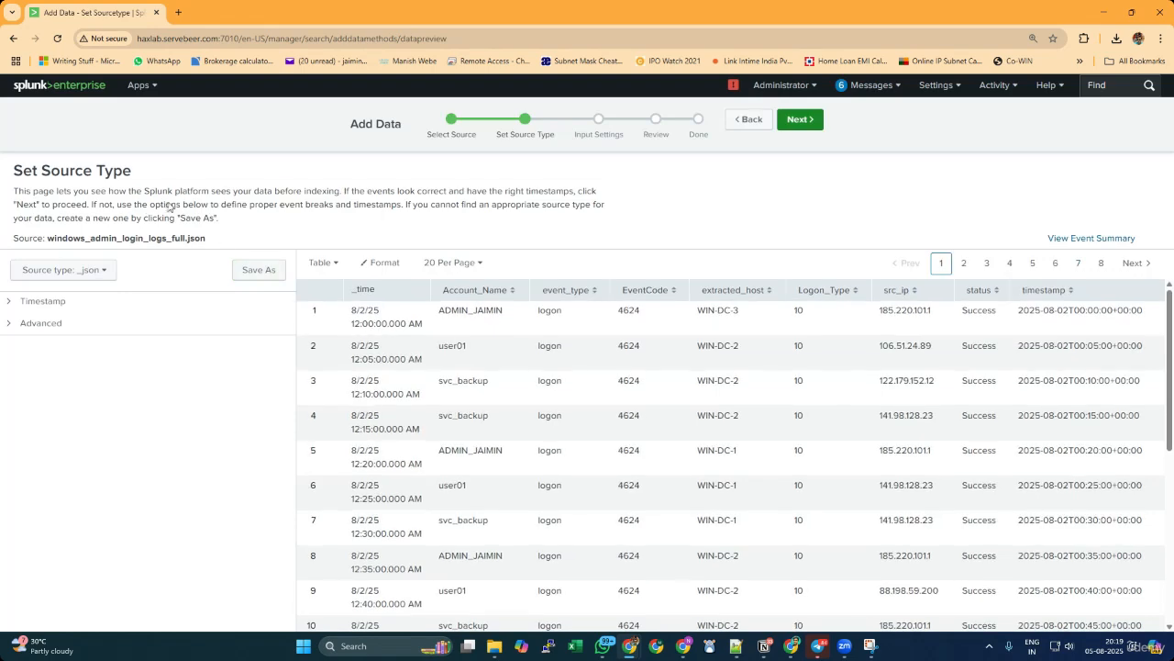
# Save the source type under the name windown-security, keeping the Structured category and the system app.
pyautogui.click(258, 270)
pyautogui.doubleClick(584, 166)
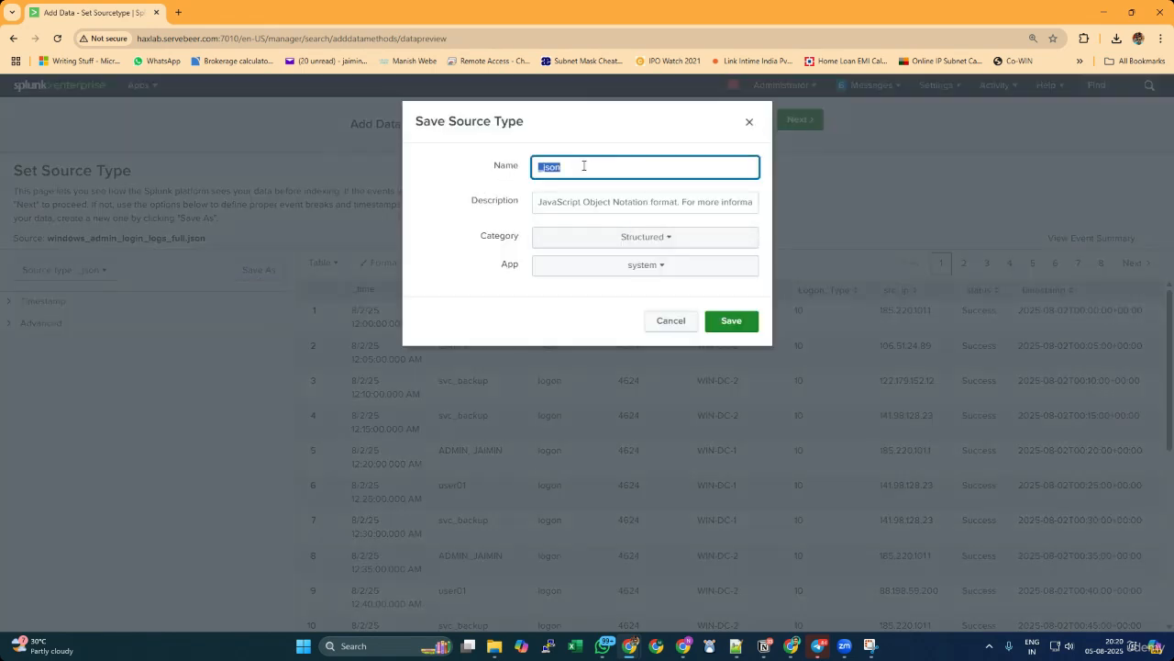
pyautogui.write('windown-S')
pyautogui.press('BackSpace')
pyautogui.press('BackSpace')
pyautogui.write('-securit')
pyautogui.click(731, 321)
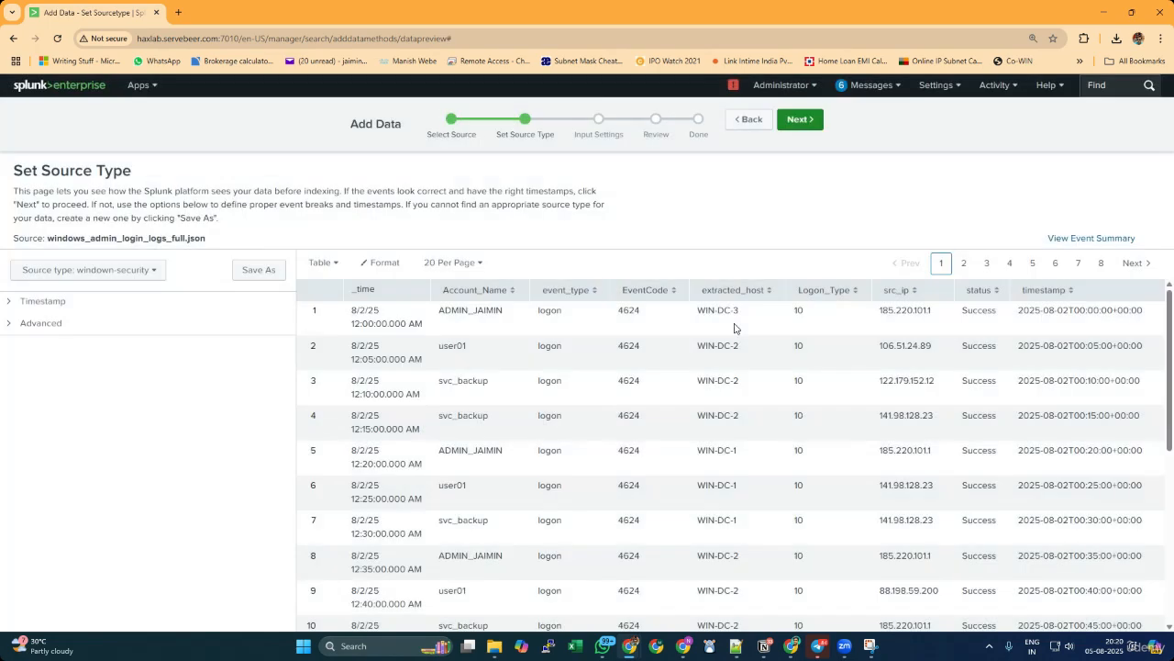
# Submit the upload with the default host and index settings, and open a search on the uploaded data.
pyautogui.click(800, 120)
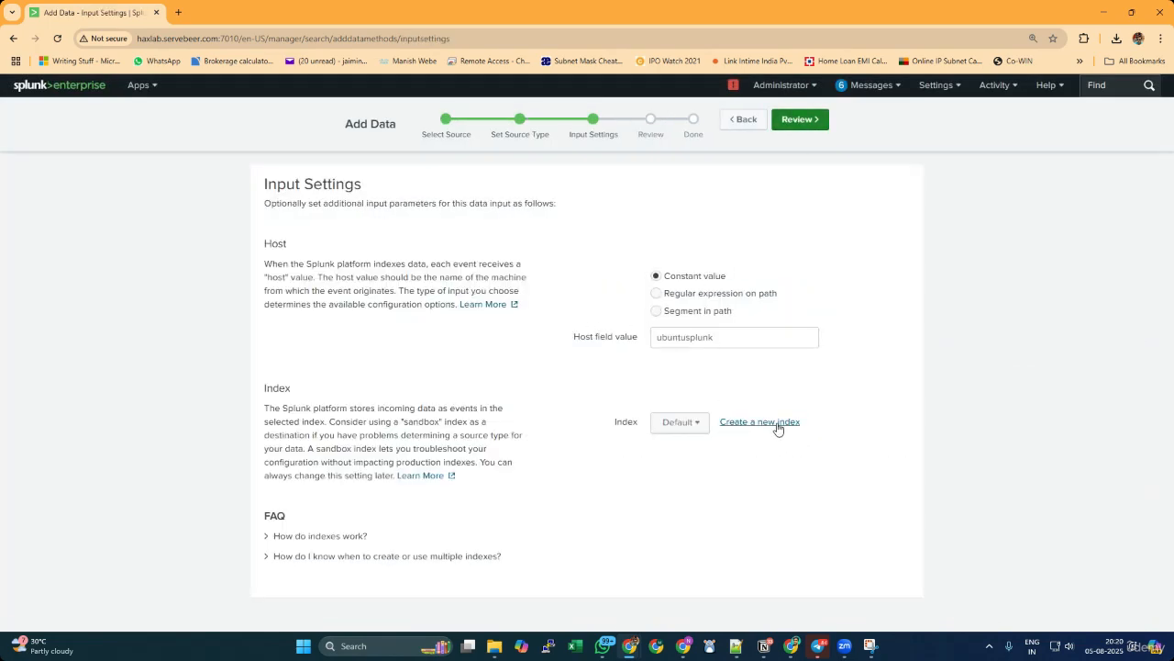
pyautogui.click(808, 126)
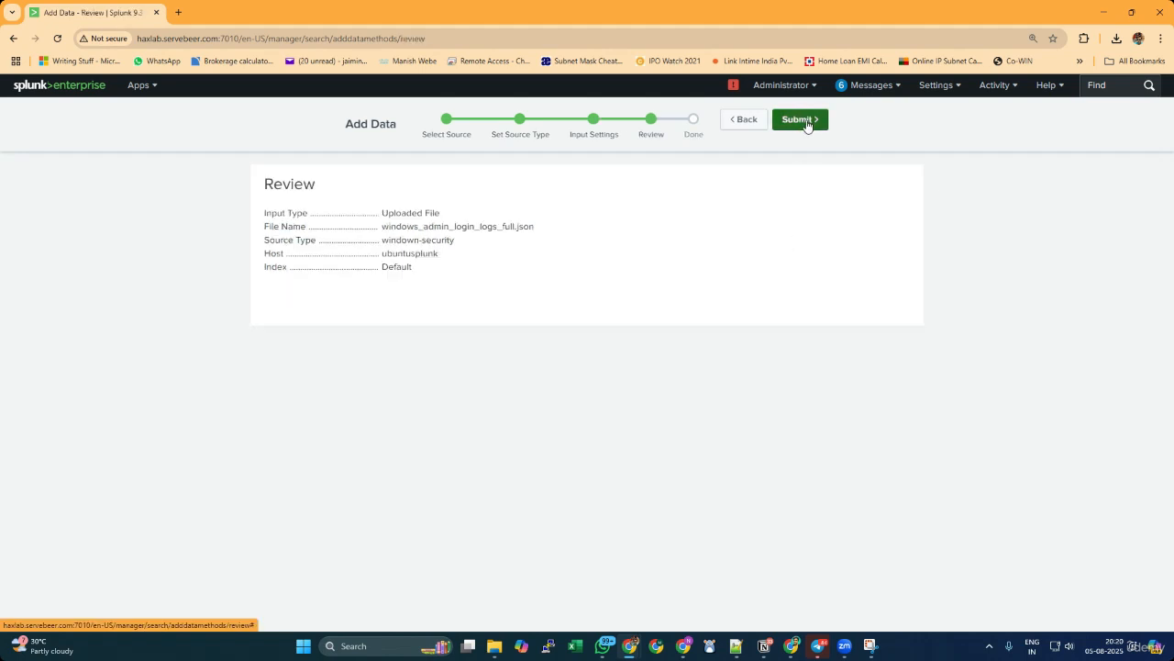
pyautogui.moveTo(429, 271); pyautogui.dragTo(271, 225)
pyautogui.click(434, 281)
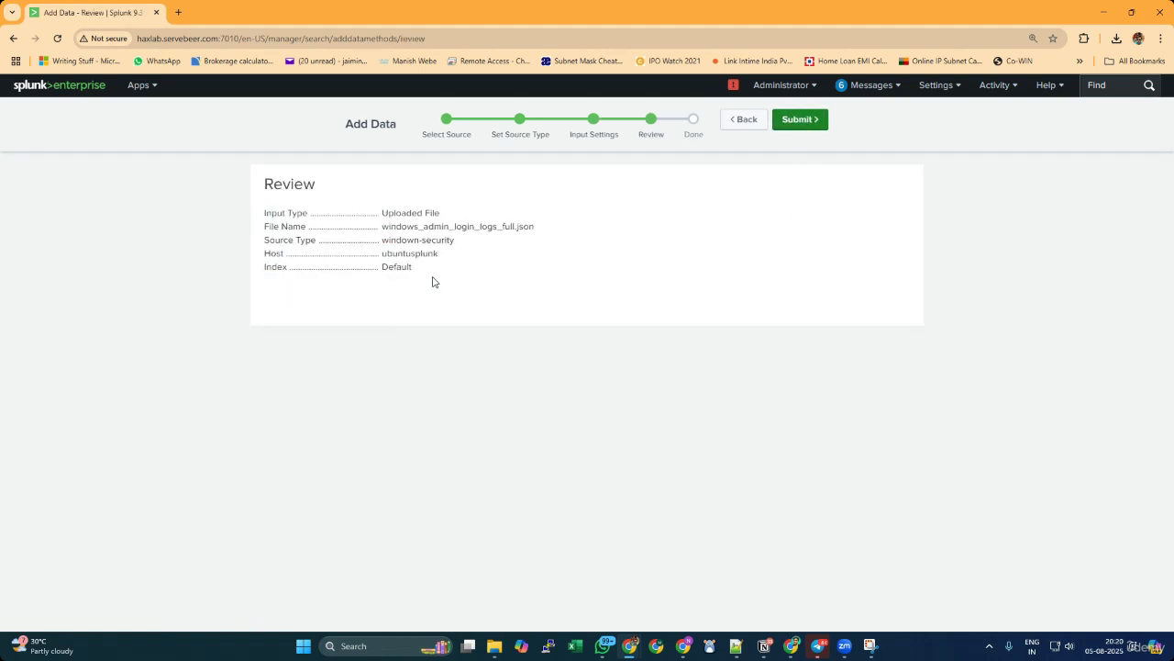
pyautogui.moveTo(434, 281); pyautogui.dragTo(284, 210)
pyautogui.click(482, 324)
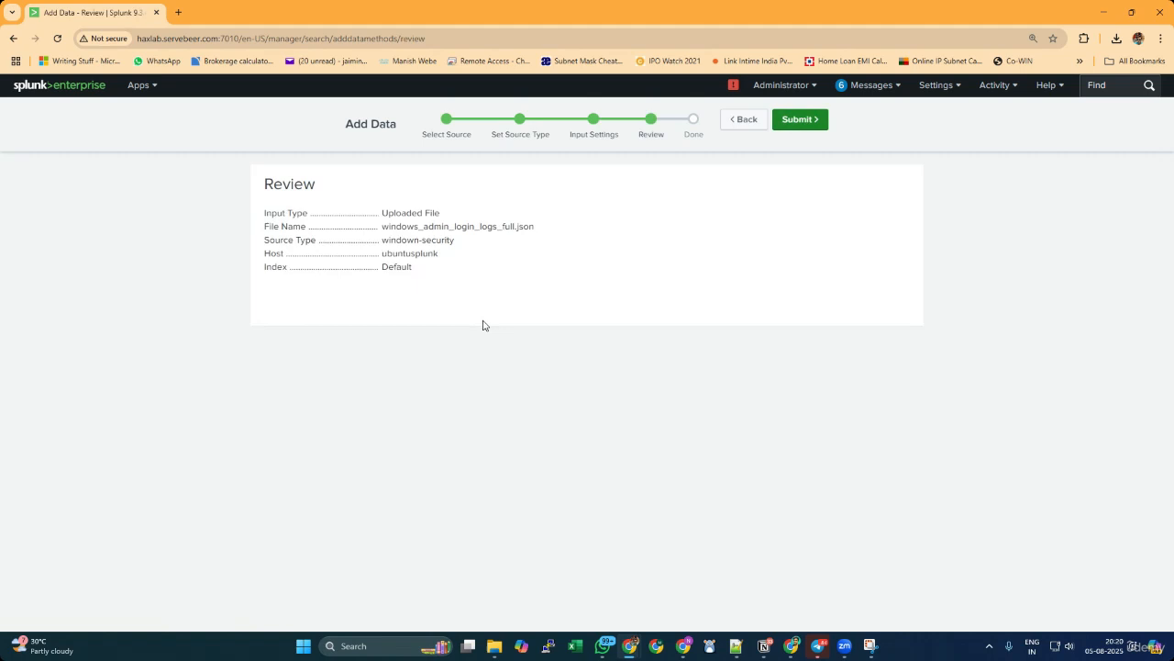
pyautogui.click(813, 121)
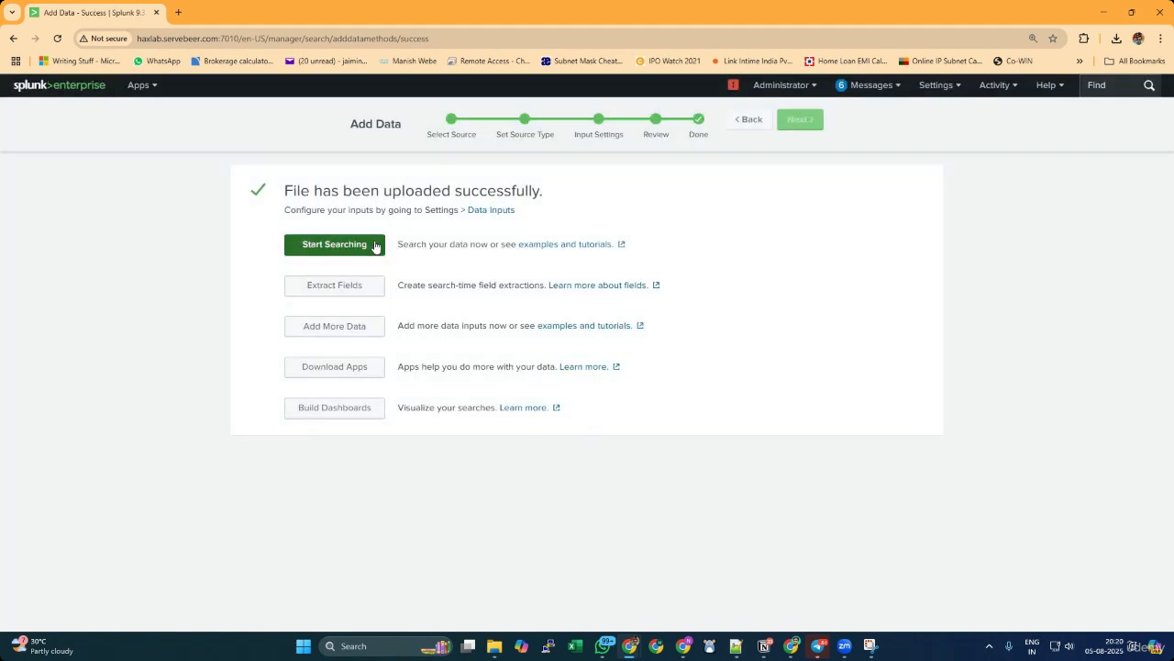
pyautogui.click(375, 246)
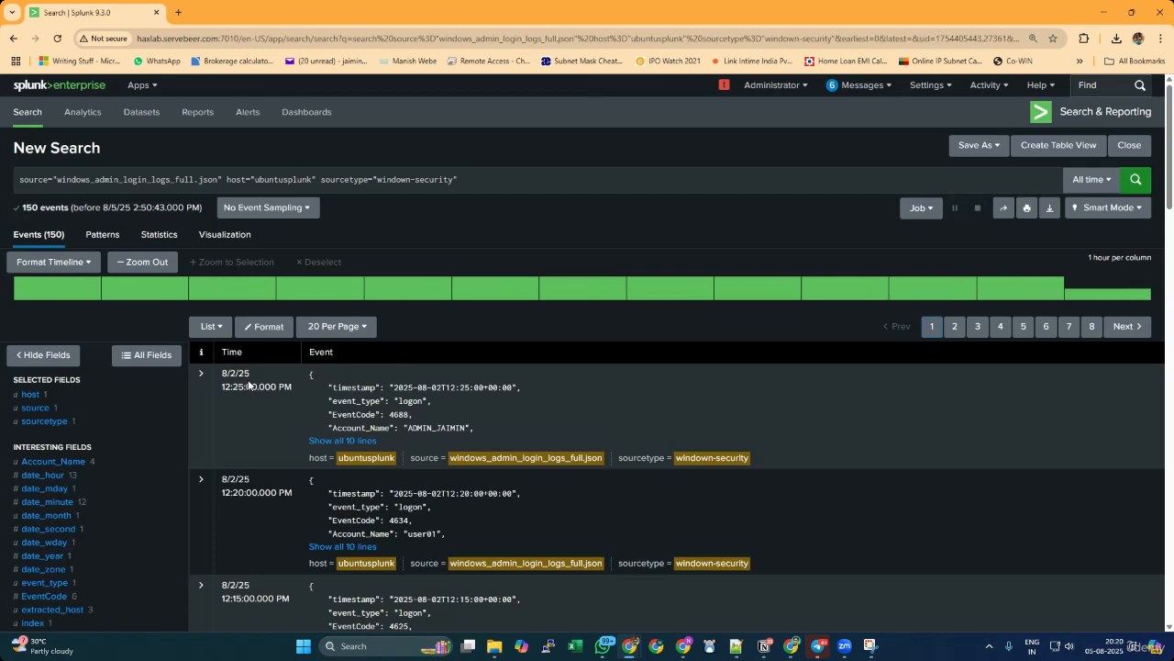
# View the value breakdowns of the Account_Name and src_ip fields in the uploaded events.
pyautogui.click(77, 463)
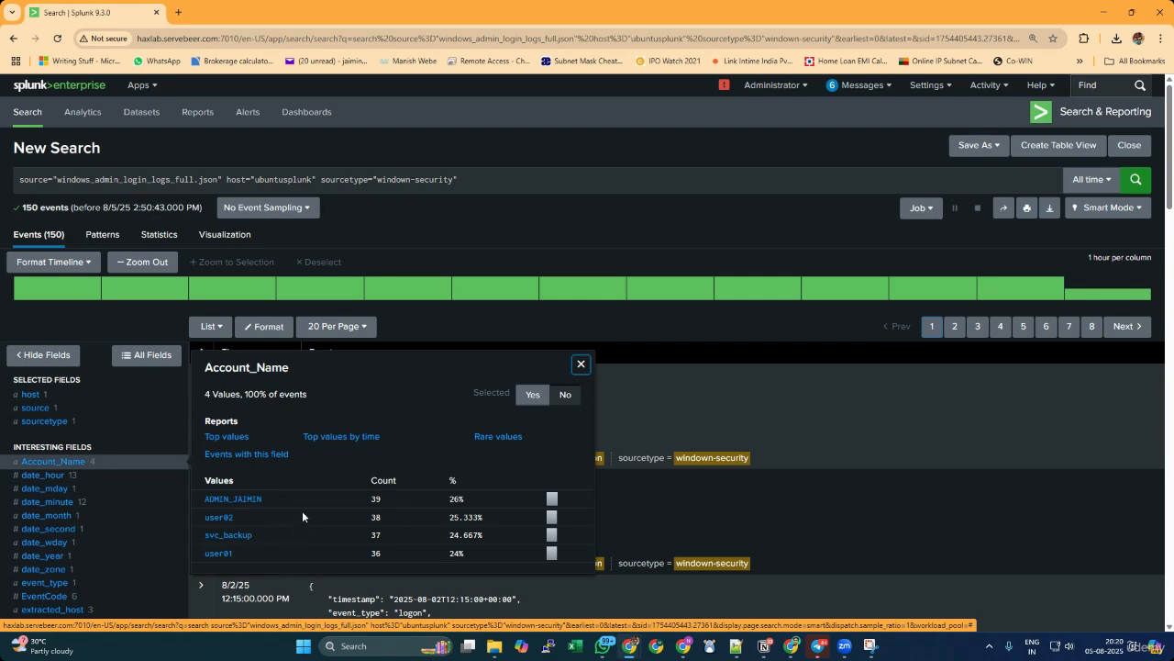
pyautogui.click(43, 319)
pyautogui.scroll(-2, 92, 389)
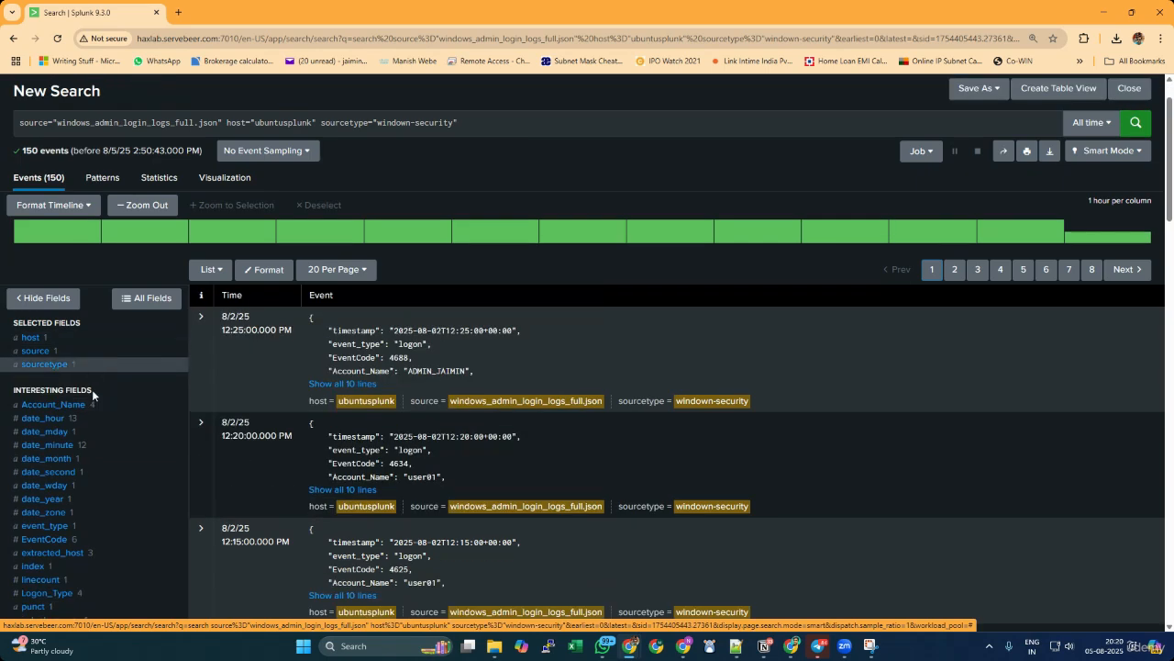
pyautogui.click(51, 508)
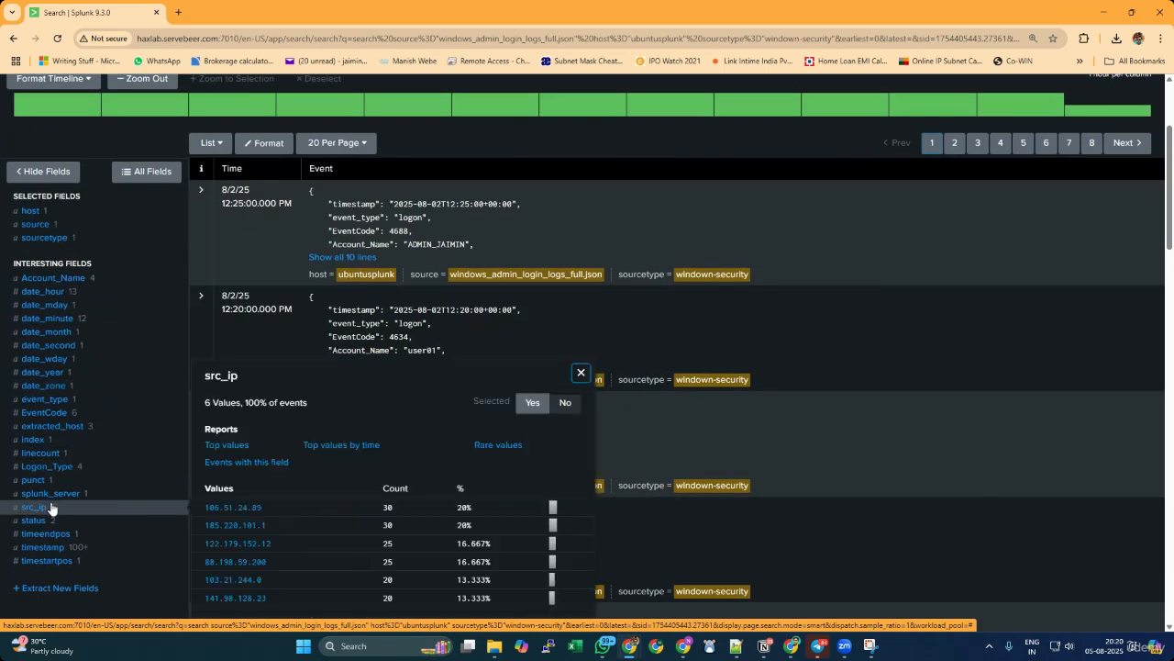
pyautogui.click(114, 574)
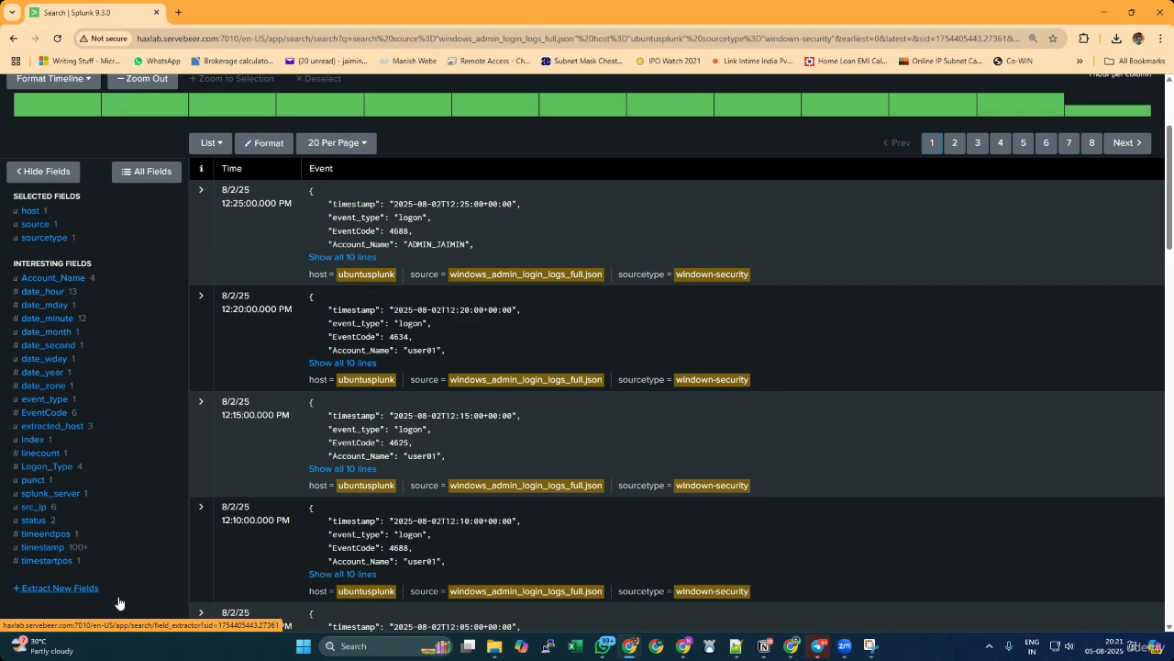
# Add an Account_Name condition for the admin account to the search query and run it.
pyautogui.scroll(3, 117, 603)
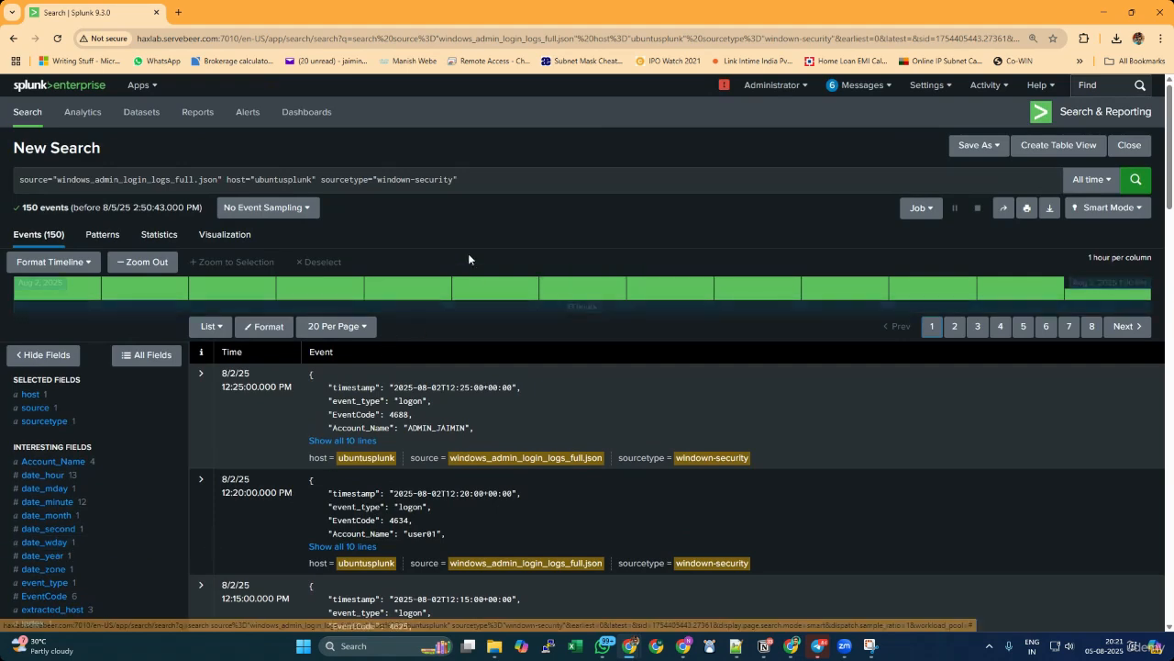
pyautogui.click(511, 175)
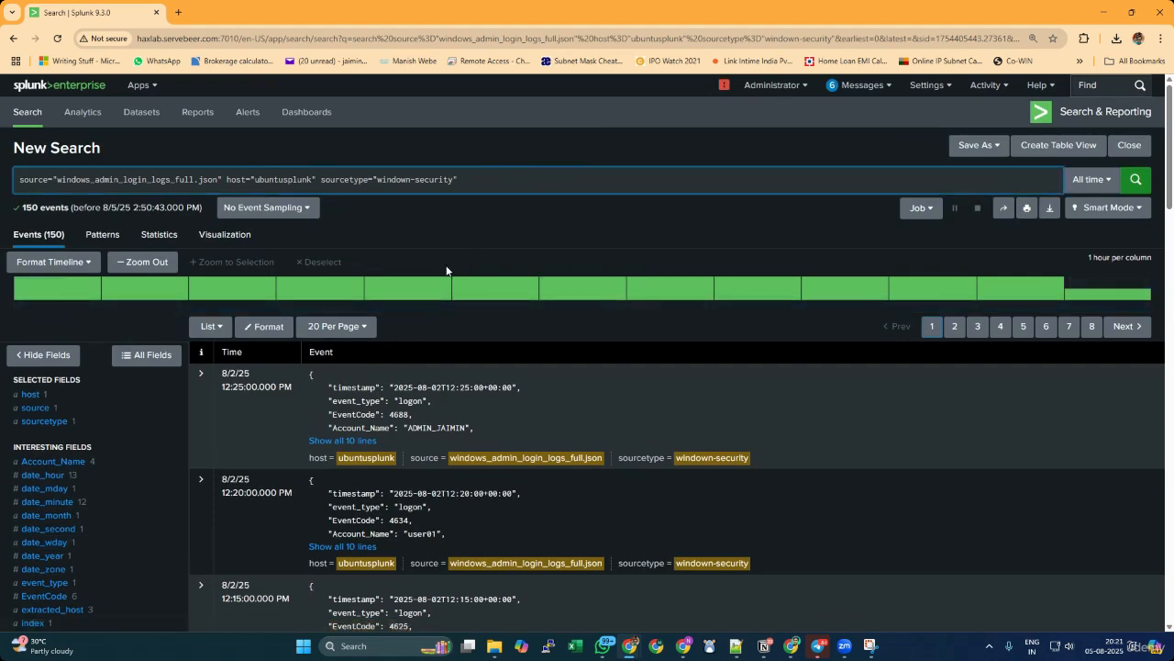
pyautogui.scroll(-2, 491, 273)
pyautogui.write('Acco')
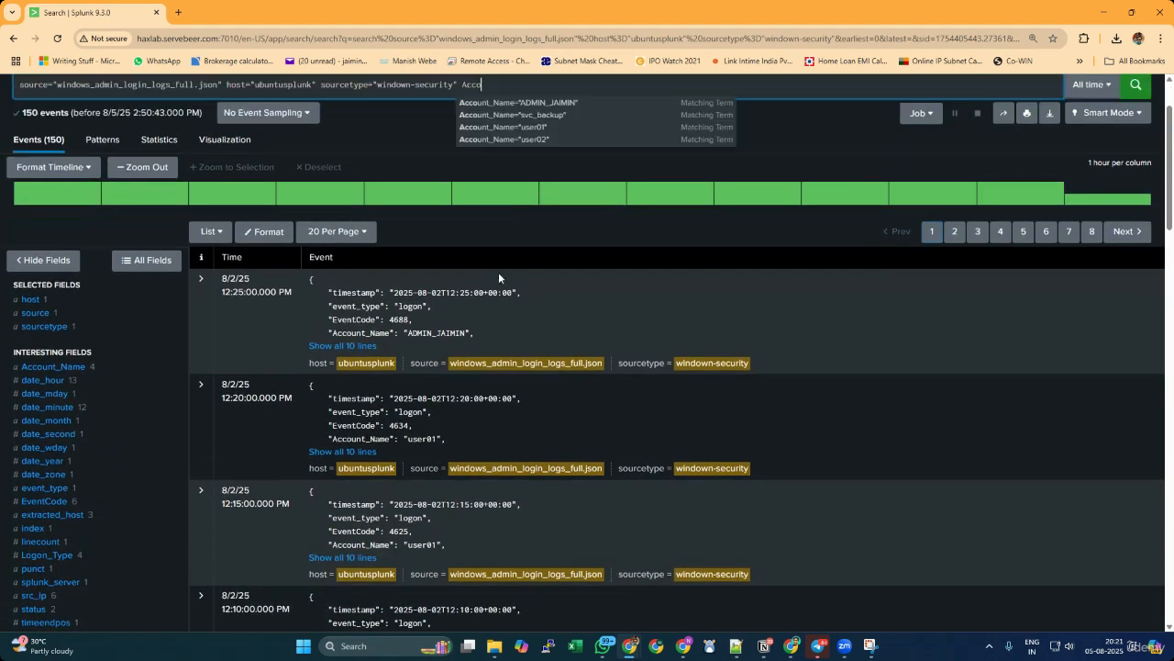
pyautogui.scroll(1, 627, 193)
pyautogui.write('unt')
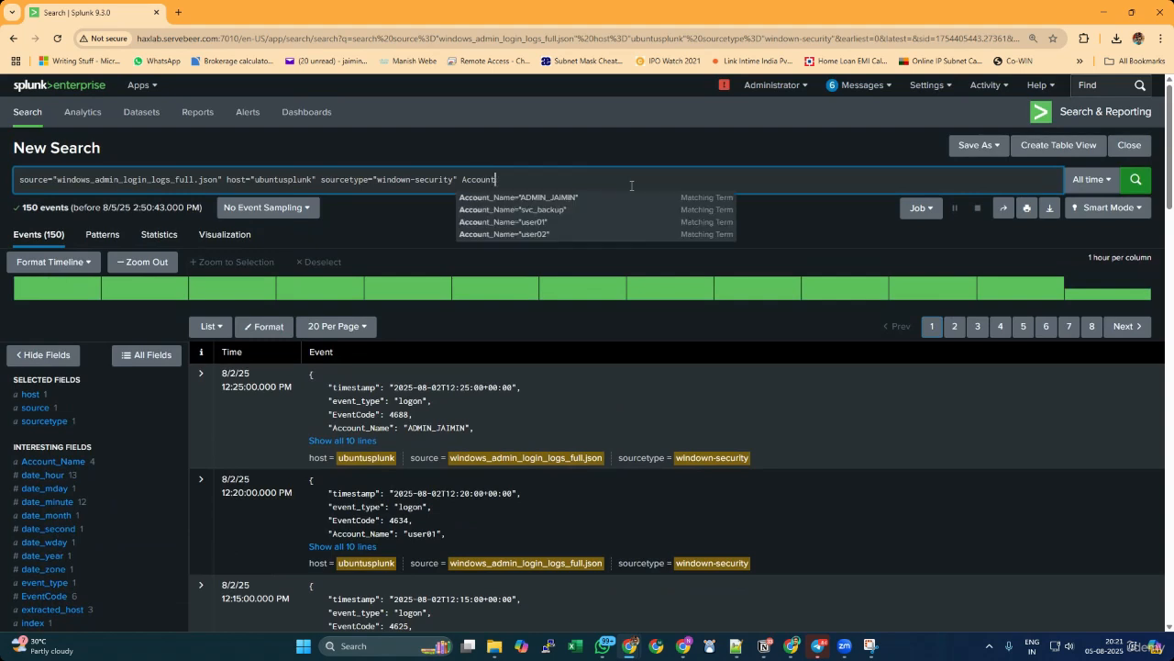
pyautogui.write('_name')
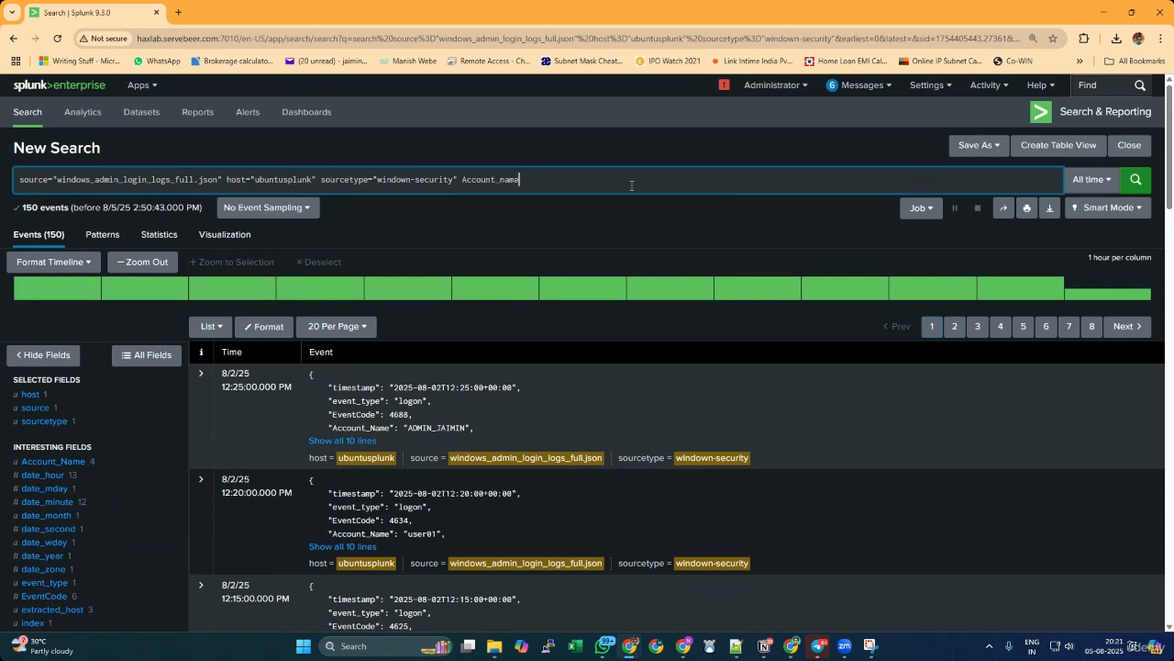
pyautogui.write('="ADMIN_JAIMIN"')
pyautogui.press('Return')
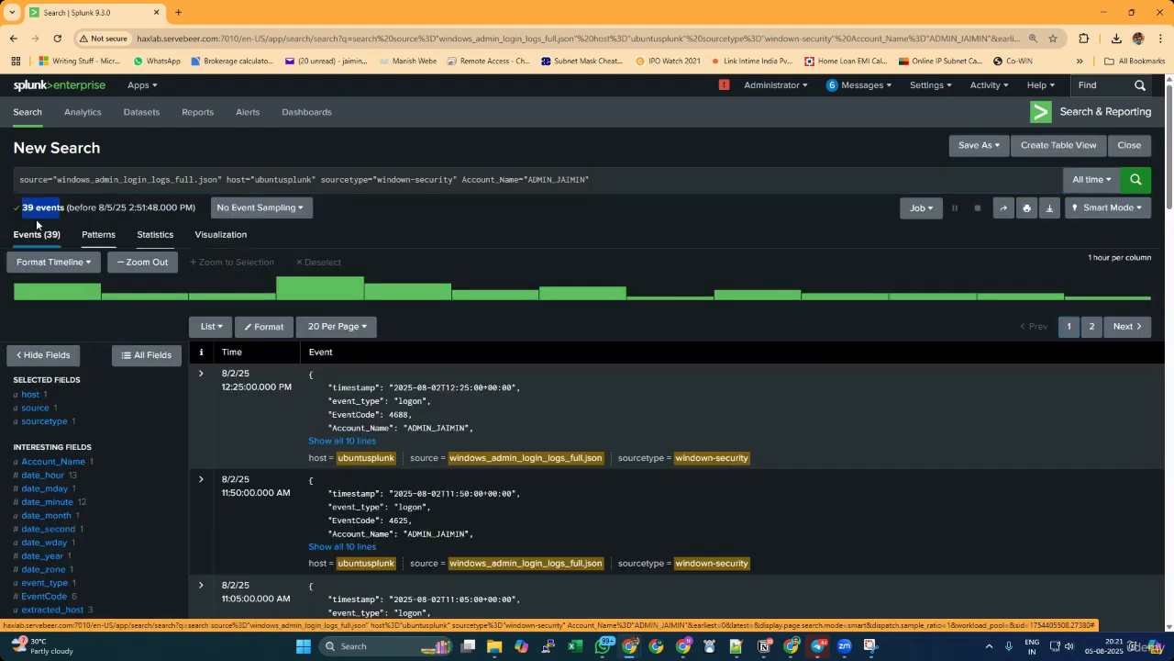
# Examine the admin account's filtered events at an enlarged page zoom of 150%, reading through their timestamps and event codes.
pyautogui.moveTo(22, 208); pyautogui.dragTo(66, 207)
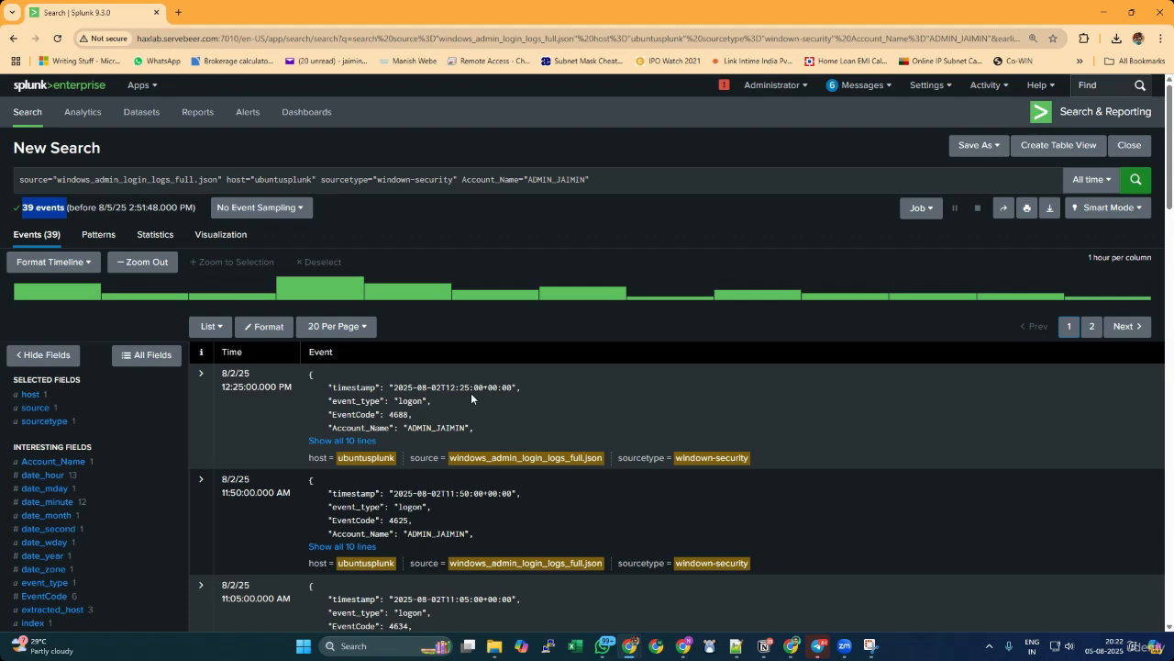
pyautogui.scroll(-2, 470, 393)
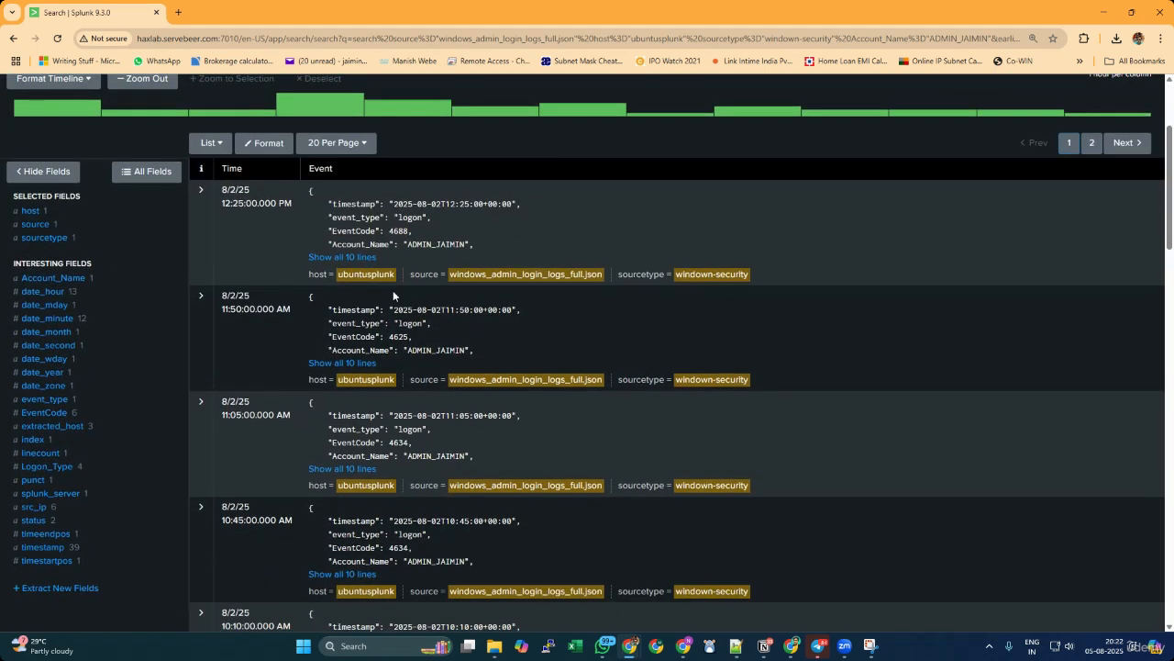
pyautogui.click(399, 231)
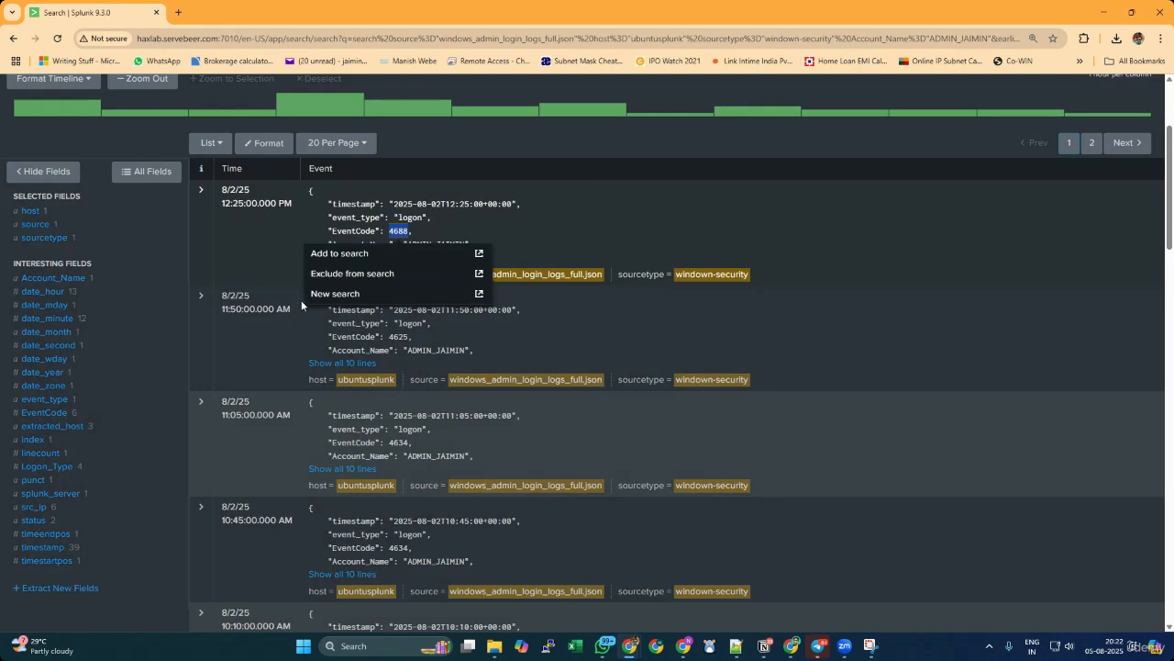
pyautogui.click(257, 203)
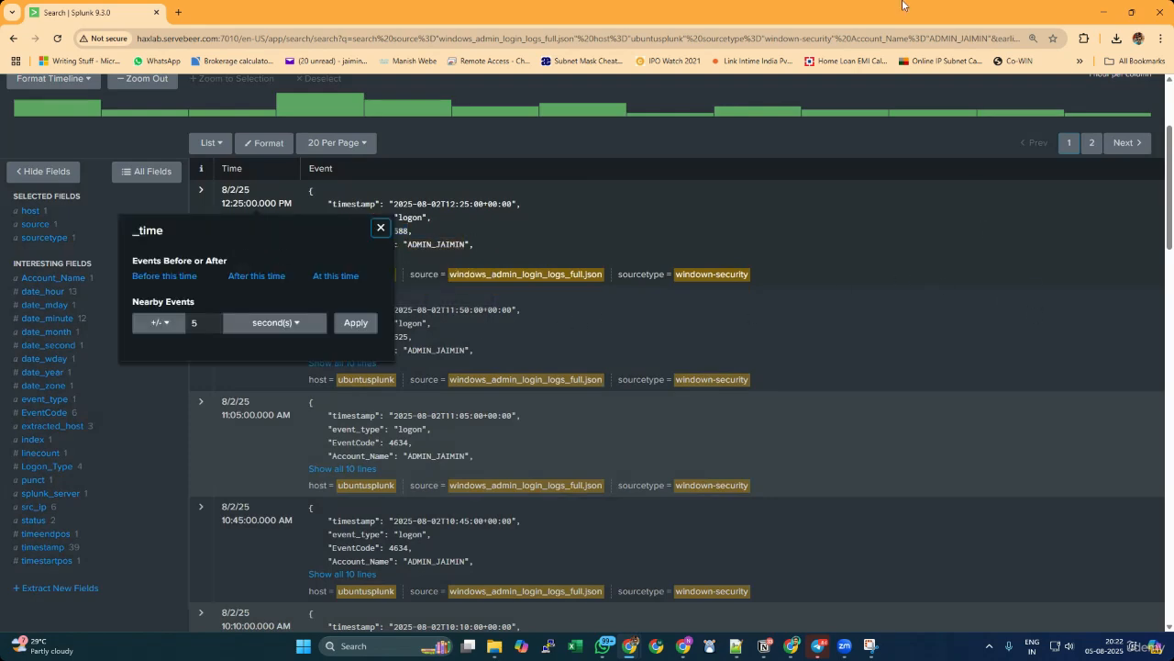
pyautogui.click(381, 228)
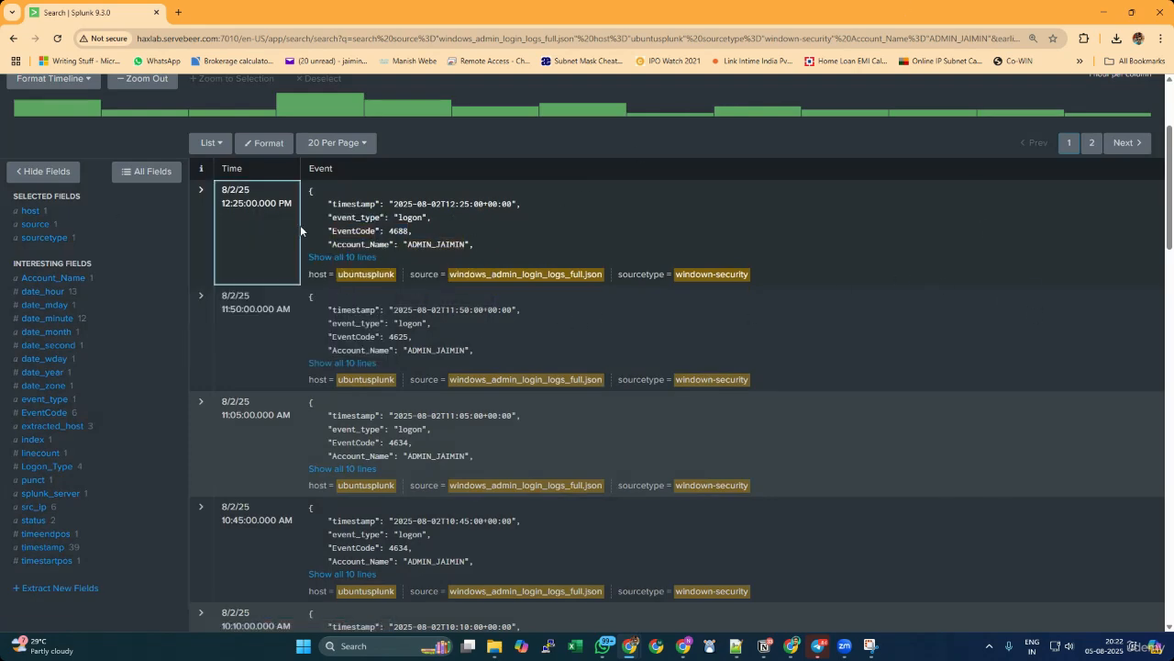
pyautogui.hotkey('ctrl', '+')
pyautogui.hotkey('ctrl', '+')
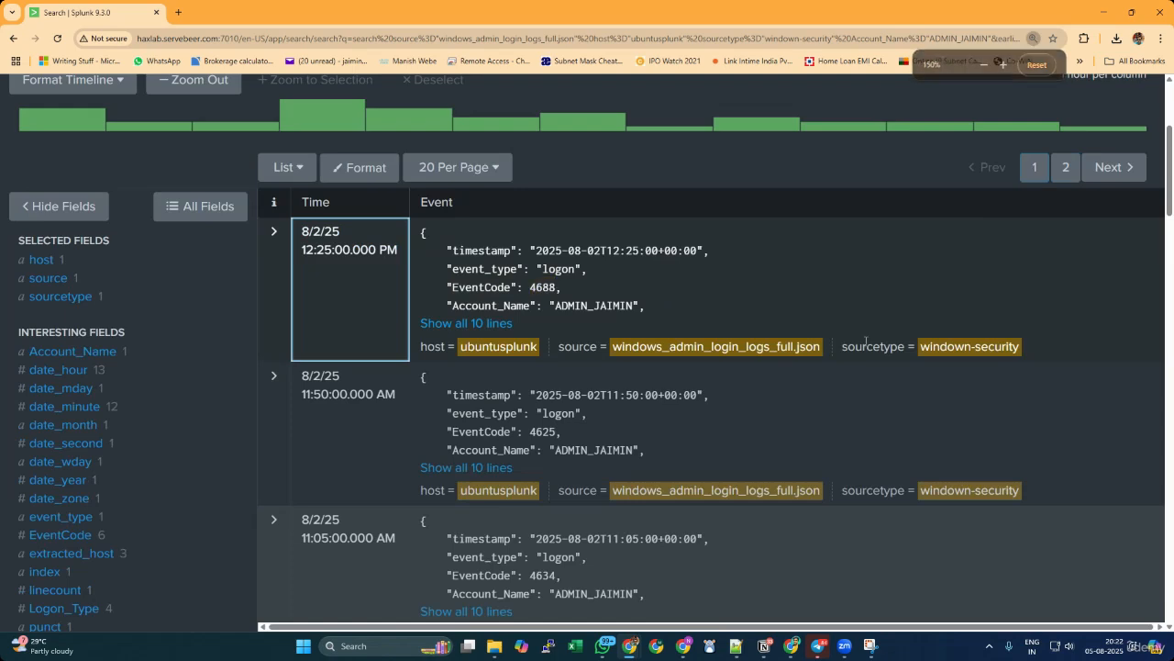
pyautogui.scroll(-3, 593, 425)
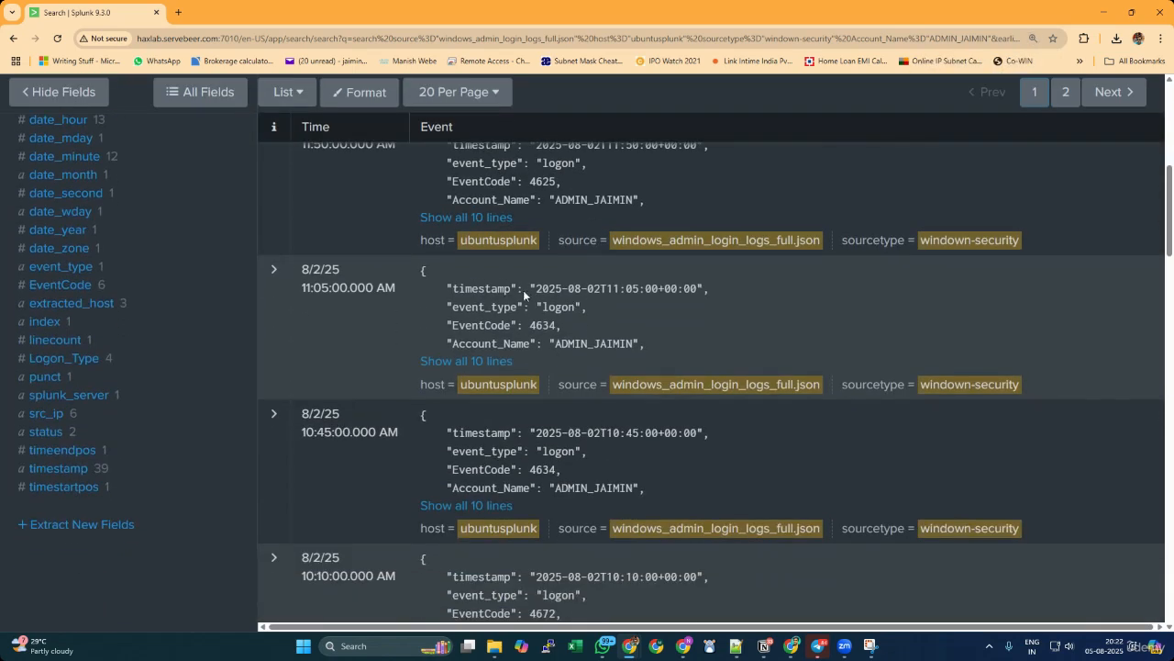
pyautogui.scroll(-2, 592, 443)
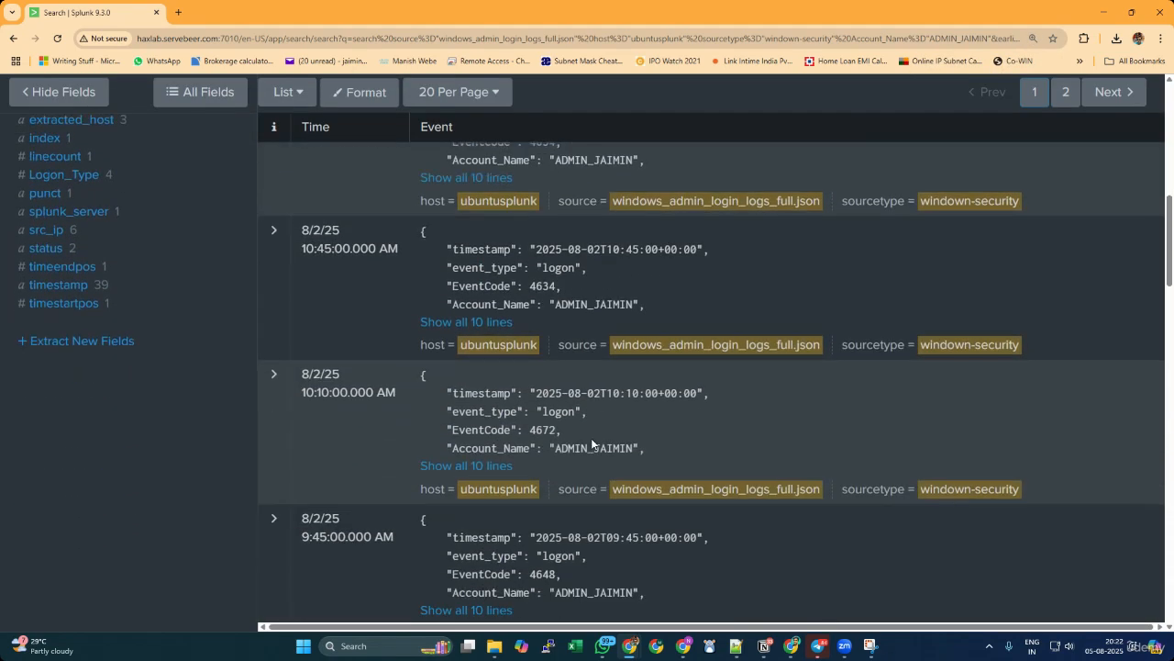
pyautogui.scroll(-3, 590, 438)
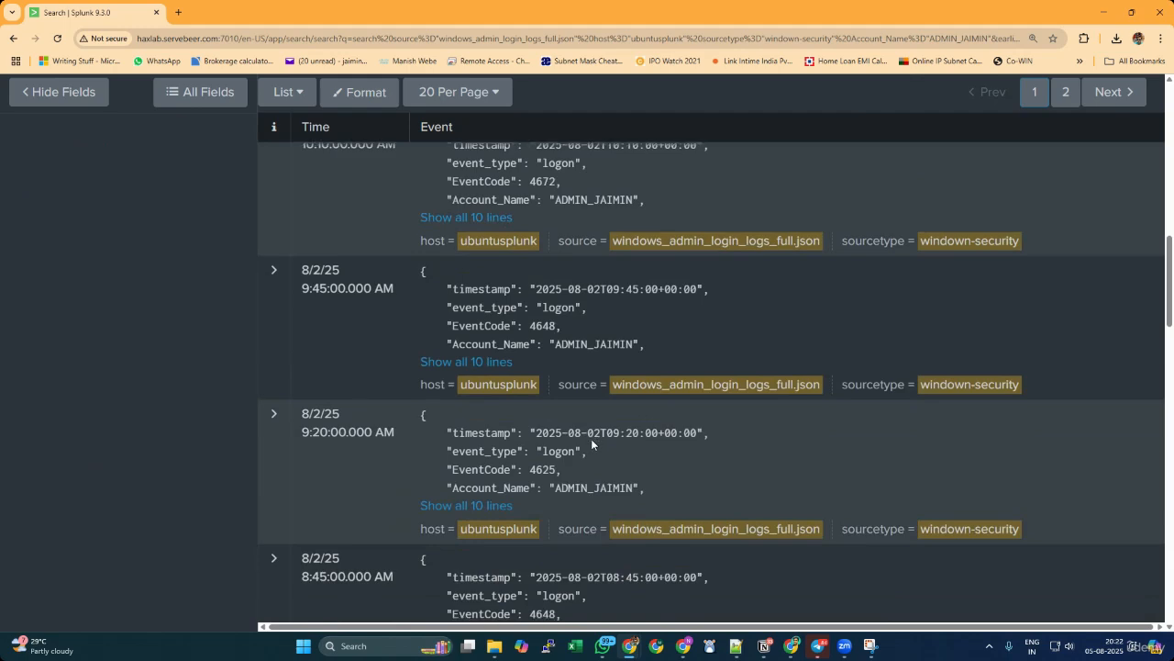
# Add the condition EventCode="4624" to the search query and run it.
pyautogui.scroll(-3, 591, 439)
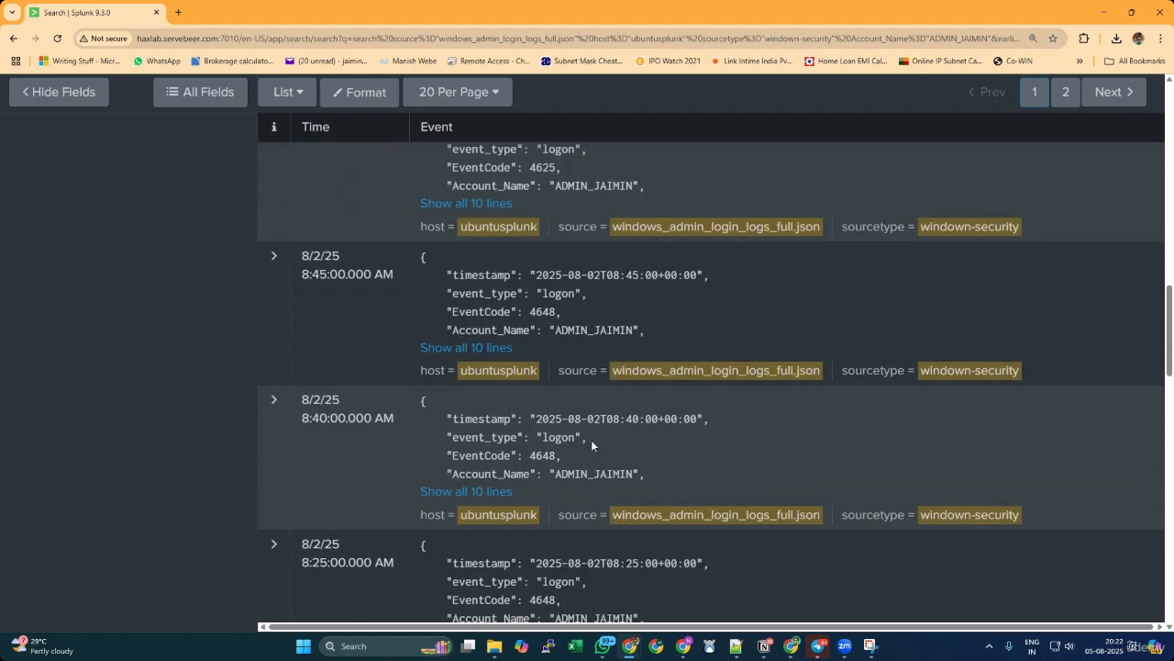
pyautogui.scroll(10, 591, 440)
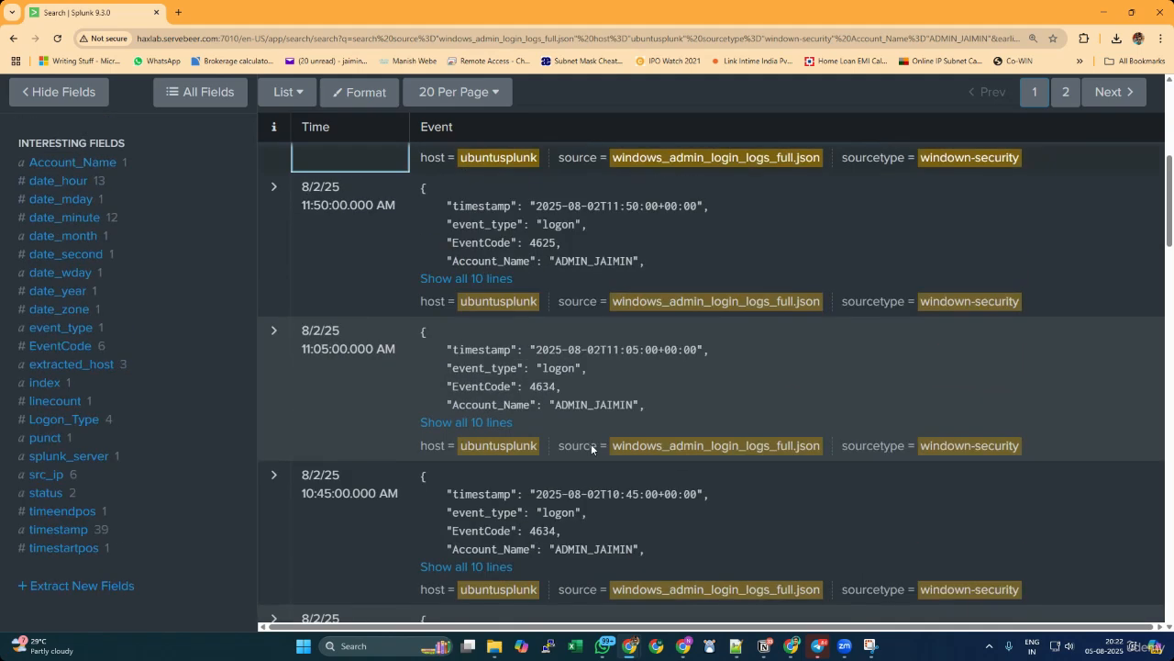
pyautogui.scroll(5, 591, 443)
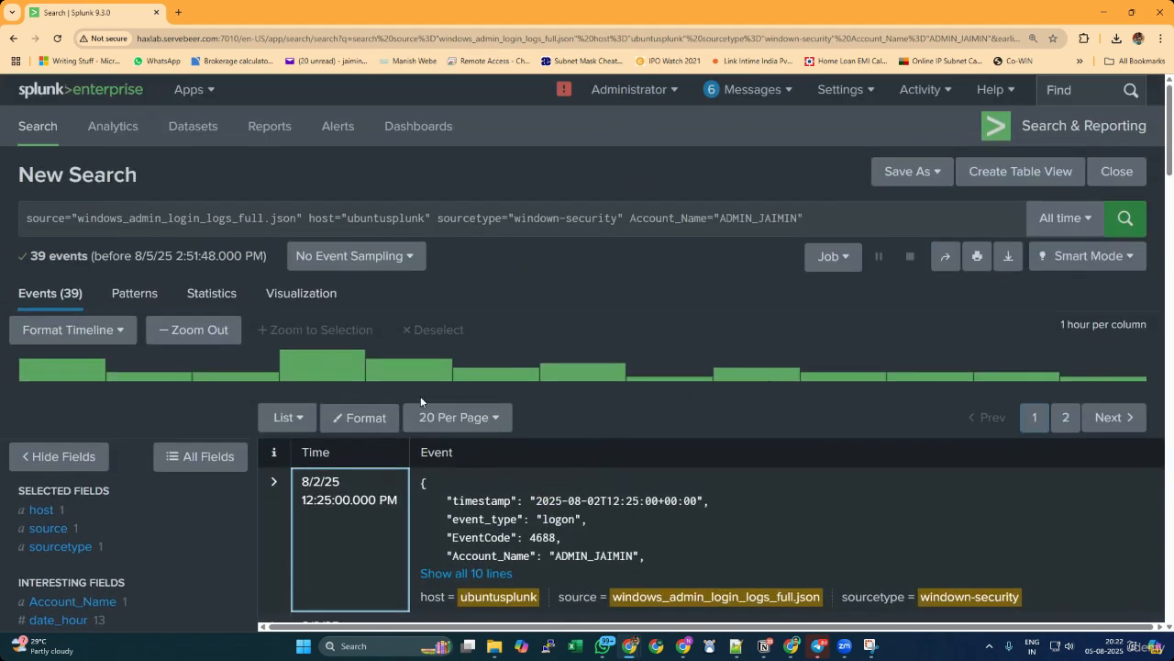
pyautogui.hotkey('ctrl', '-')
pyautogui.hotkey('ctrl', '-')
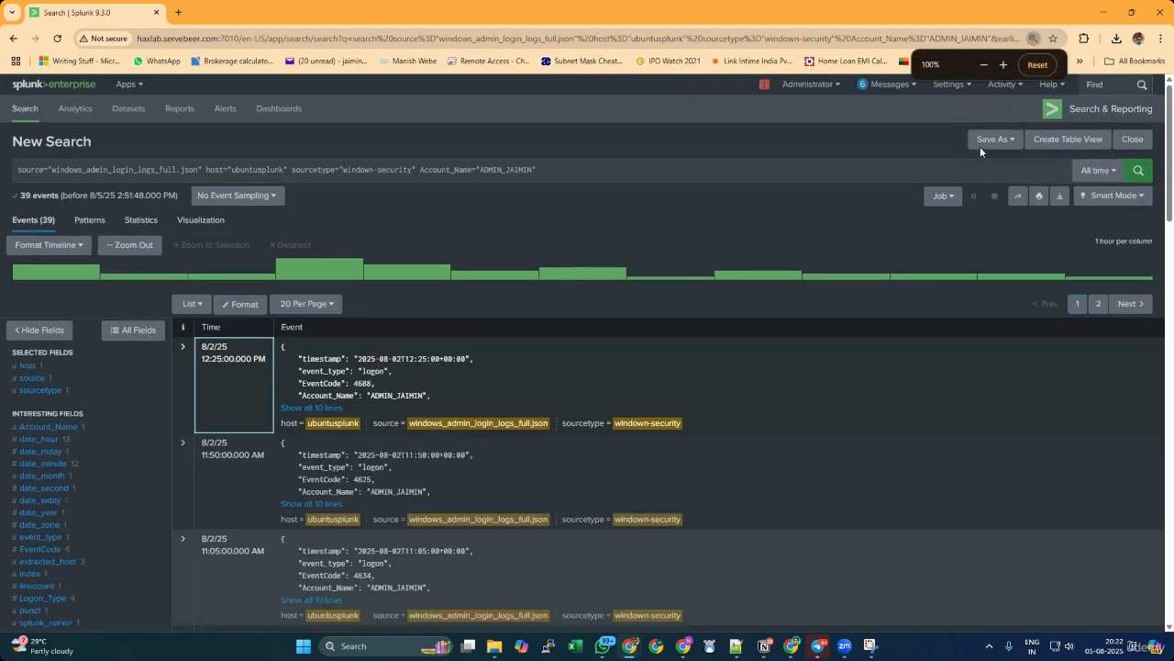
pyautogui.click(587, 166)
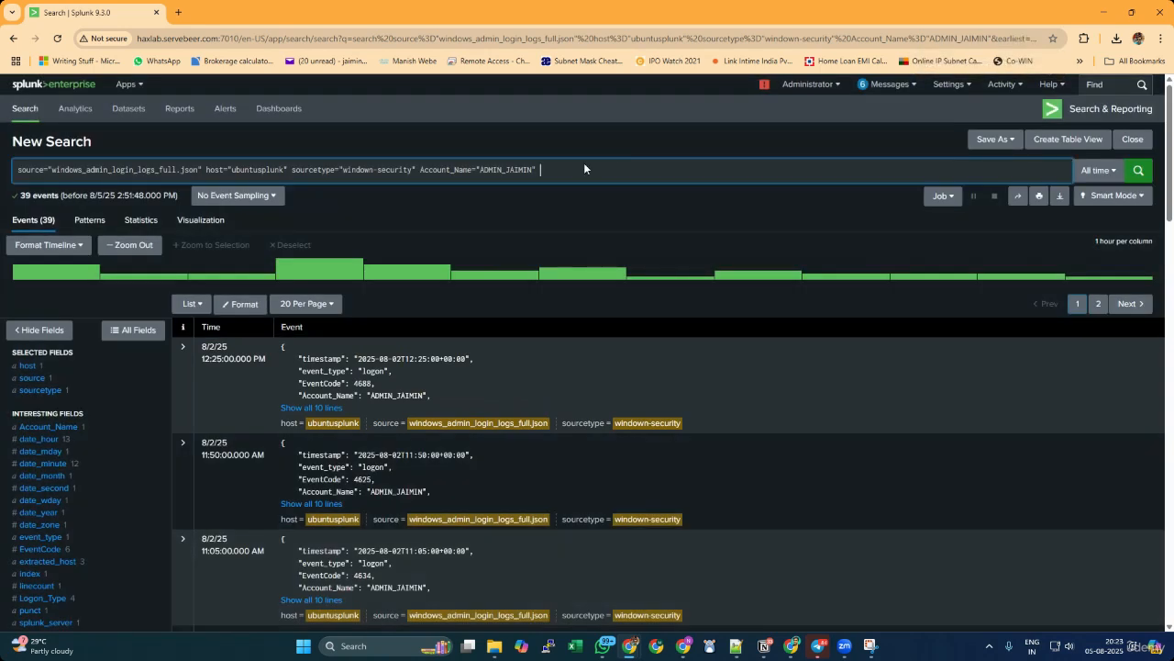
pyautogui.write('eventc')
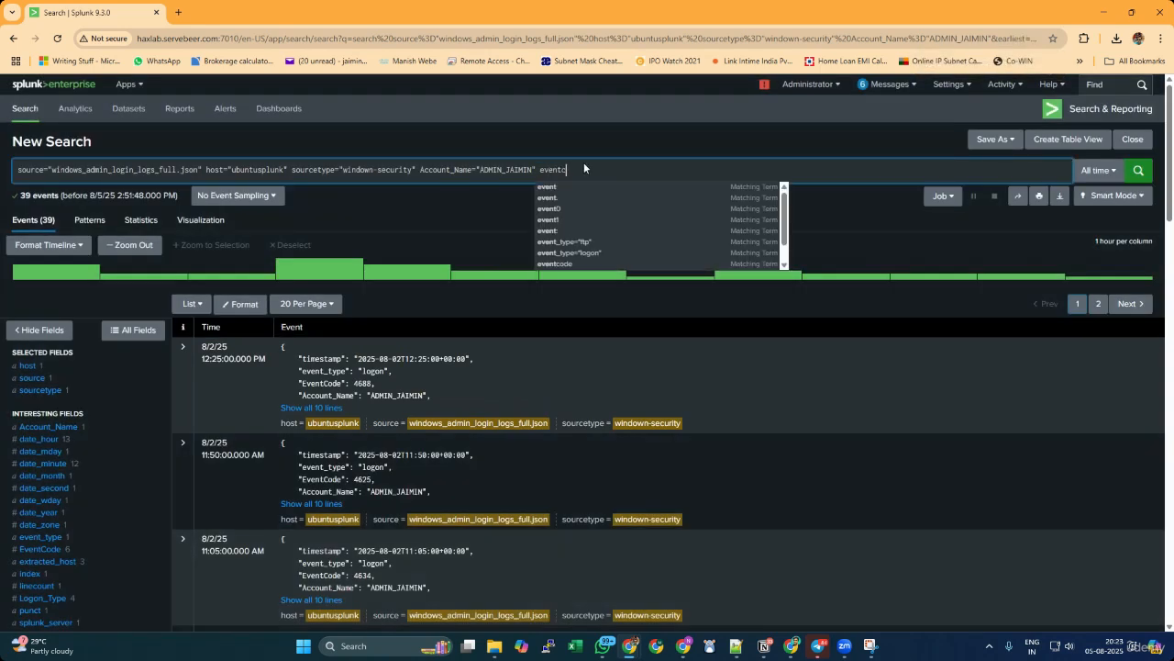
pyautogui.write('ode')
pyautogui.press('BackSpace')
pyautogui.press('BackSpace')
pyautogui.press('BackSpace')
pyautogui.press('BackSpace')
pyautogui.press('BackSpace')
pyautogui.press('BackSpace')
pyautogui.press('BackSpace')
pyautogui.press('BackSpace')
pyautogui.press('BackSpace')
pyautogui.write('EventCode="4624')
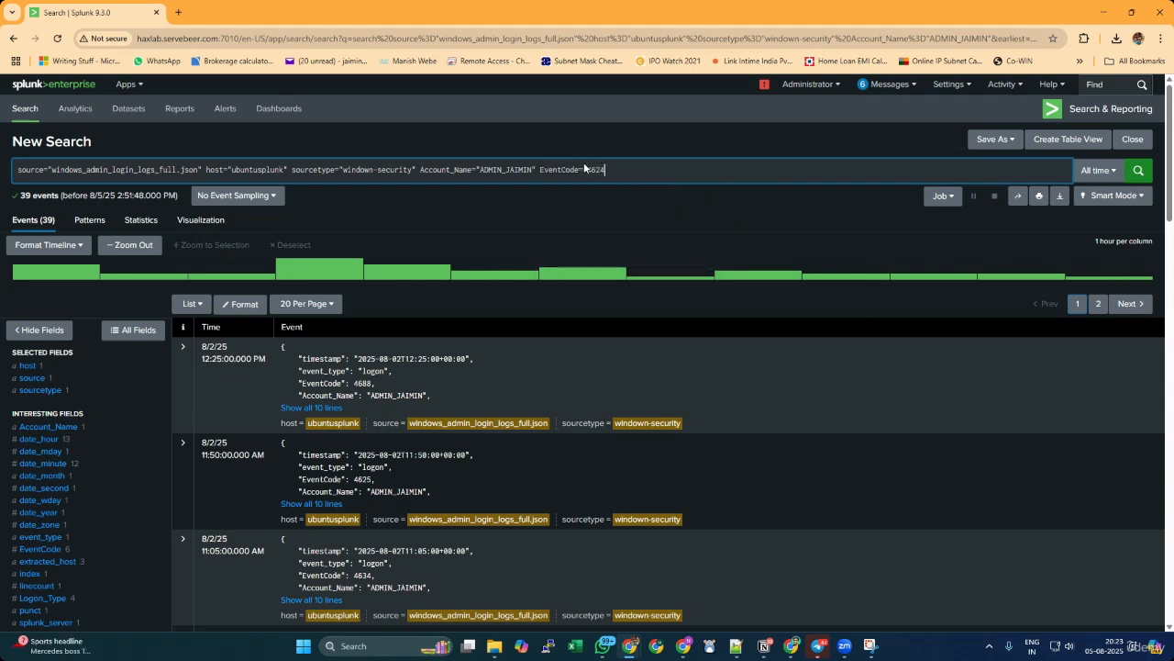
pyautogui.write('"')
pyautogui.press('Return')
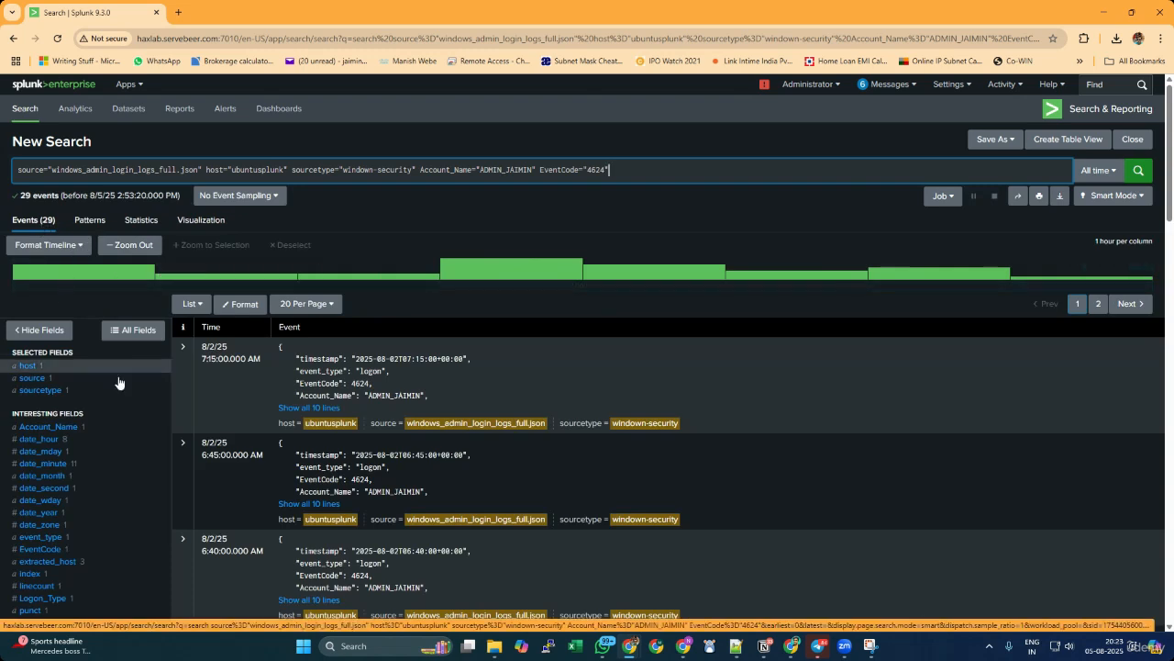
# Review the filtered logon events and view the value breakdown of the src_ip field.
pyautogui.moveTo(481, 169); pyautogui.dragTo(516, 169)
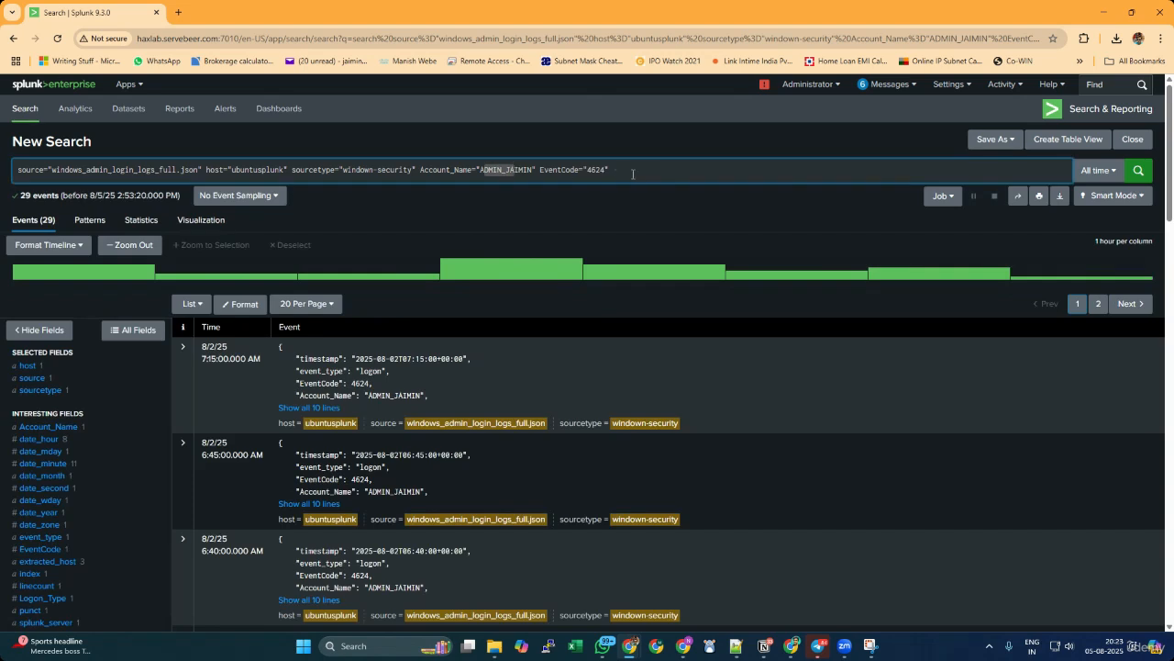
pyautogui.scroll(-1, 689, 215)
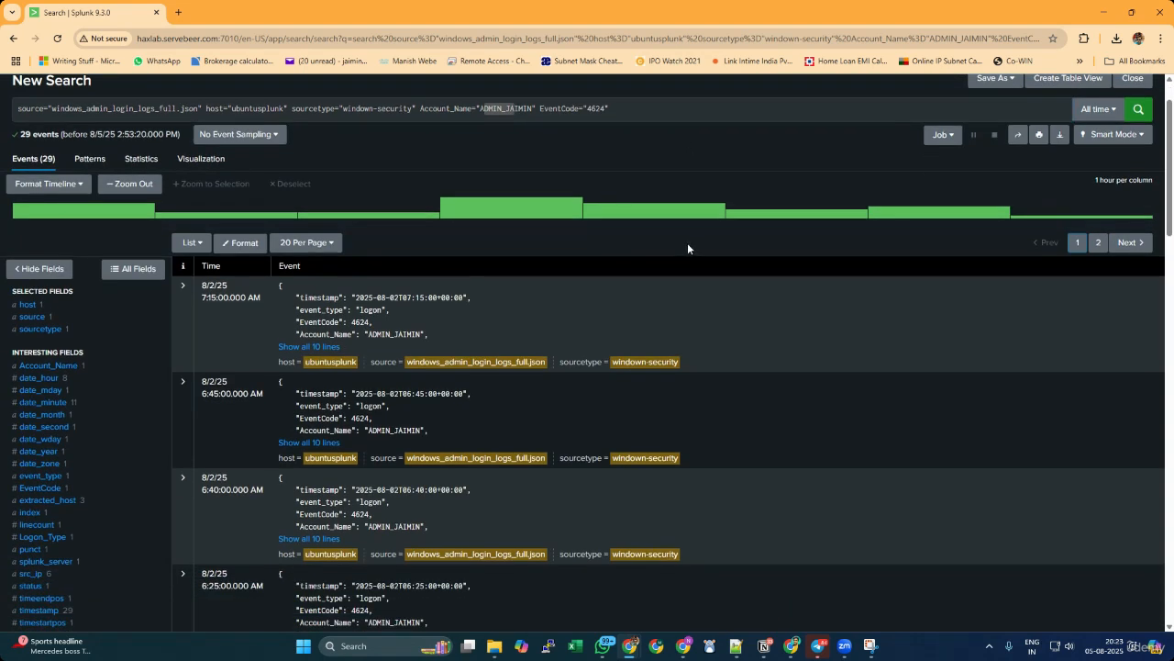
pyautogui.scroll(-3, 688, 246)
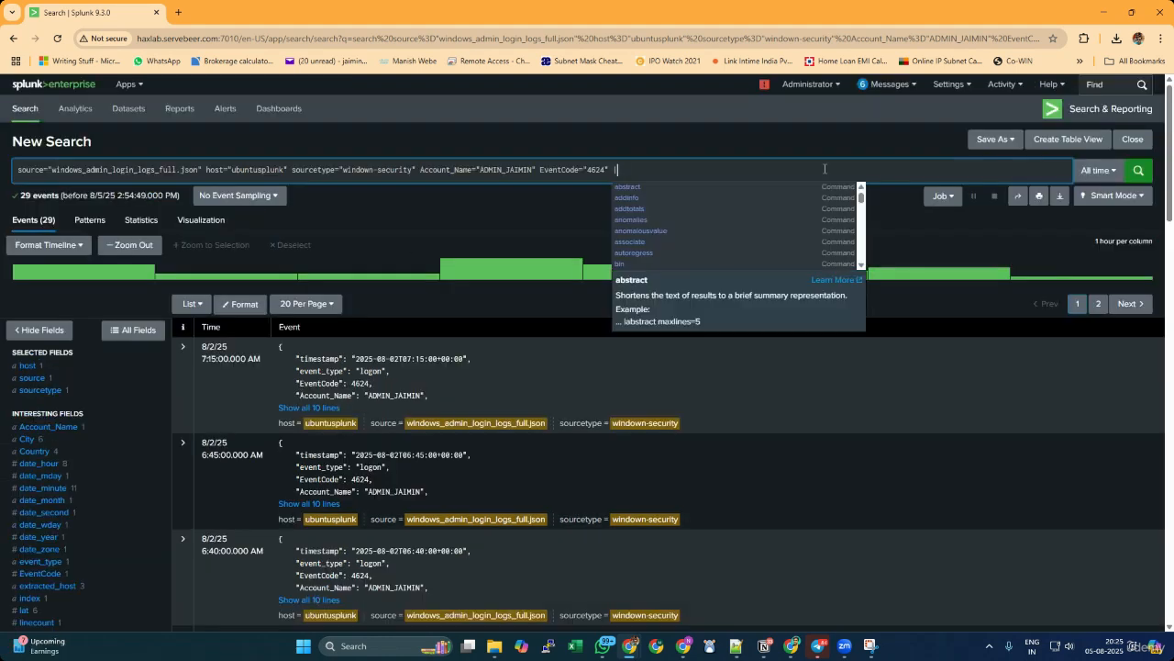
pyautogui.press('BackSpace')
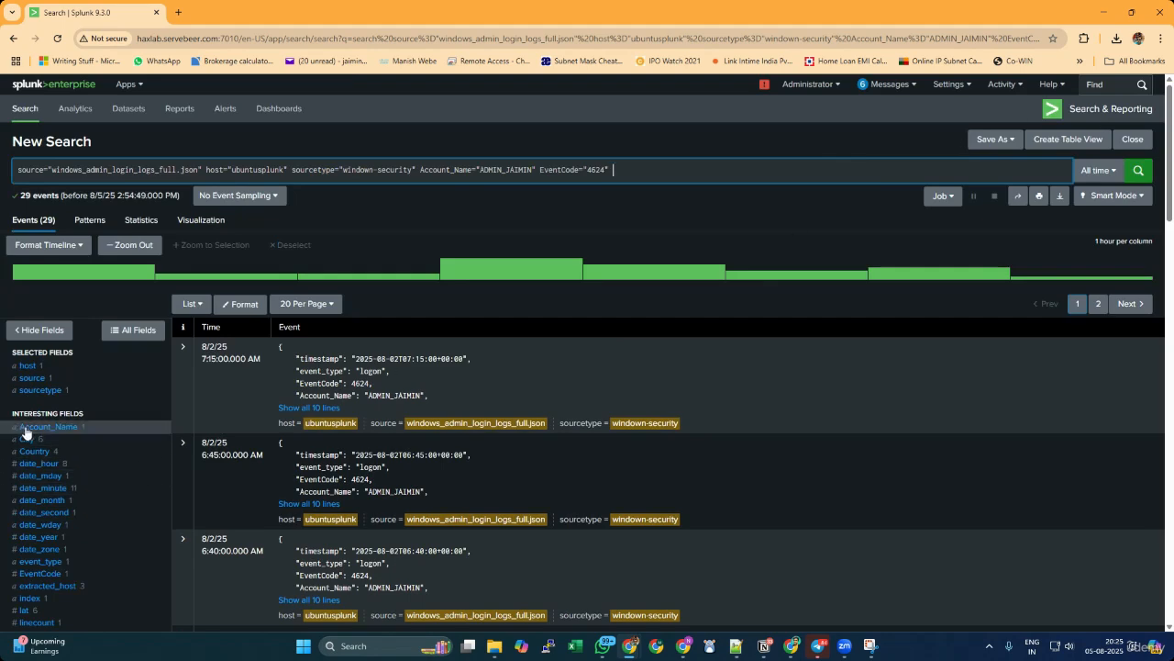
pyautogui.scroll(-4, 30, 431)
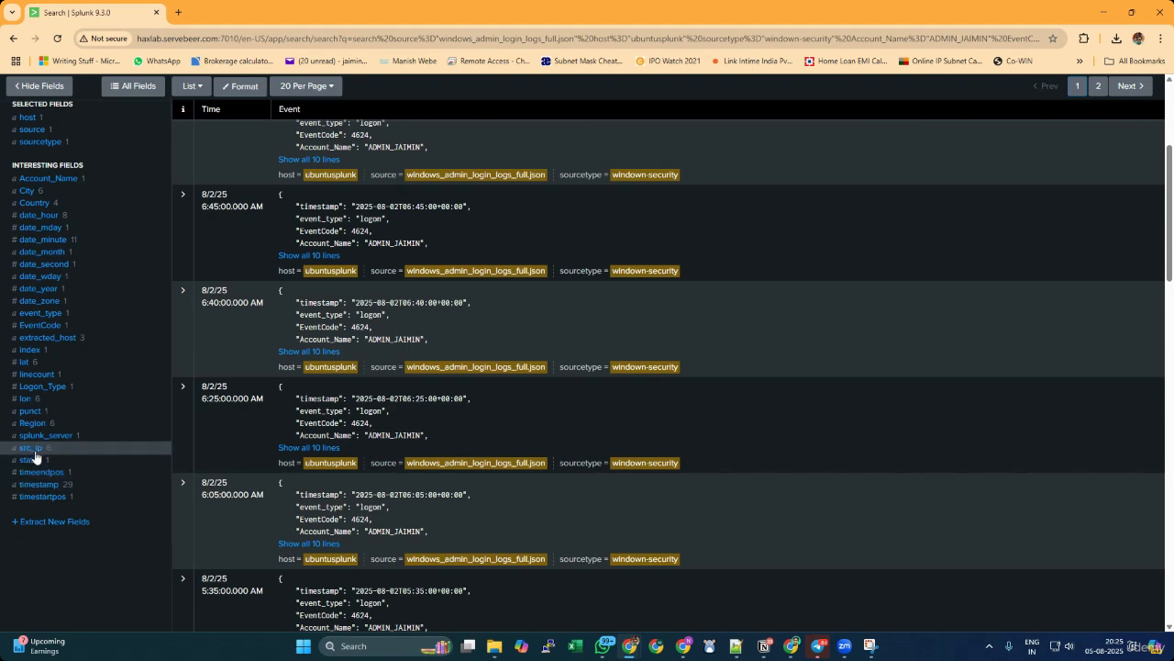
pyautogui.hotkey('ctrl', '=')
pyautogui.hotkey('ctrl', '=')
pyautogui.hotkey('ctrl', '=')
pyautogui.hotkey('ctrl', '=')
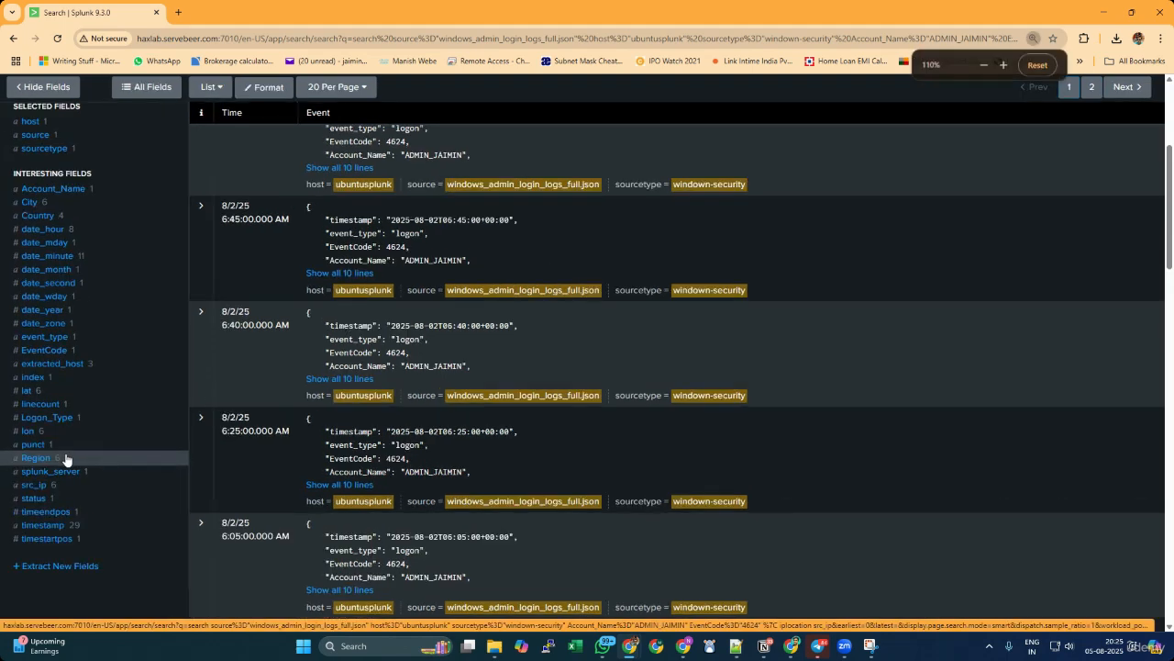
pyautogui.scroll(-4, 167, 438)
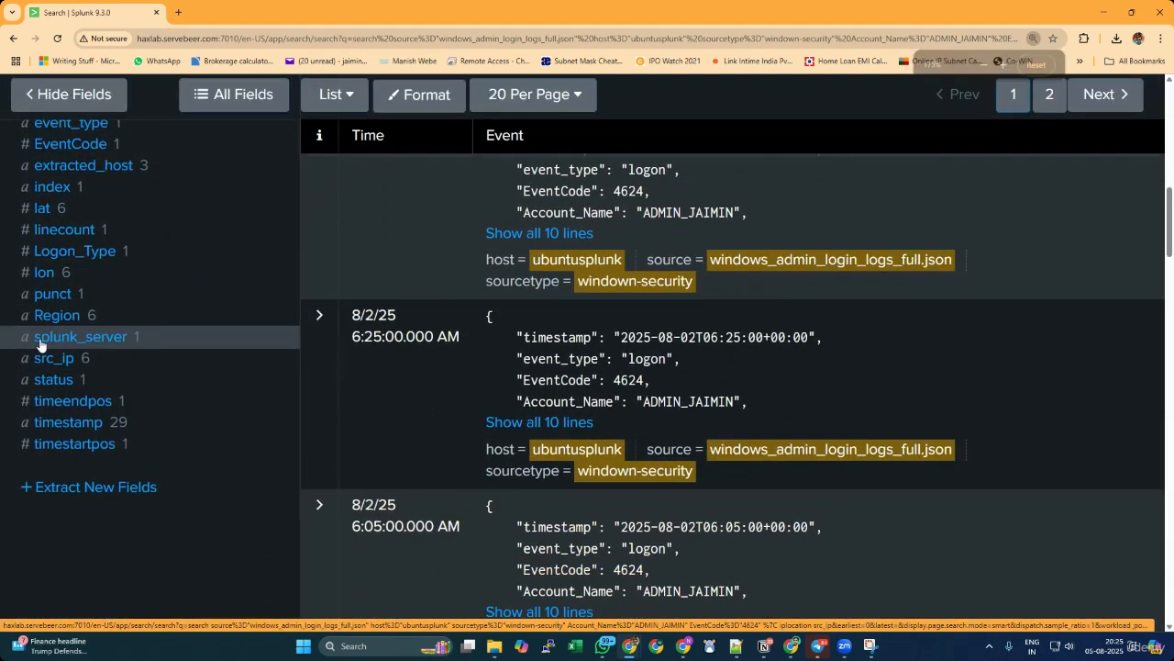
pyautogui.click(53, 367)
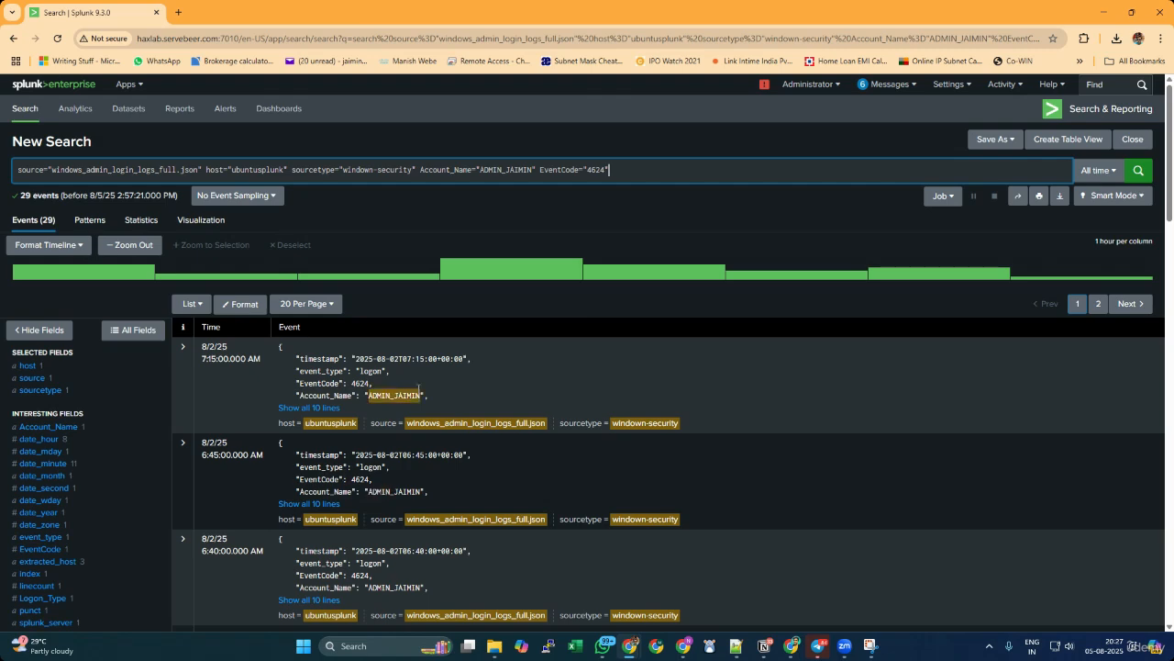
# Append a table command listing _time, Account_Name and src_ip to the search query and run it.
pyautogui.scroll(-3, 481, 397)
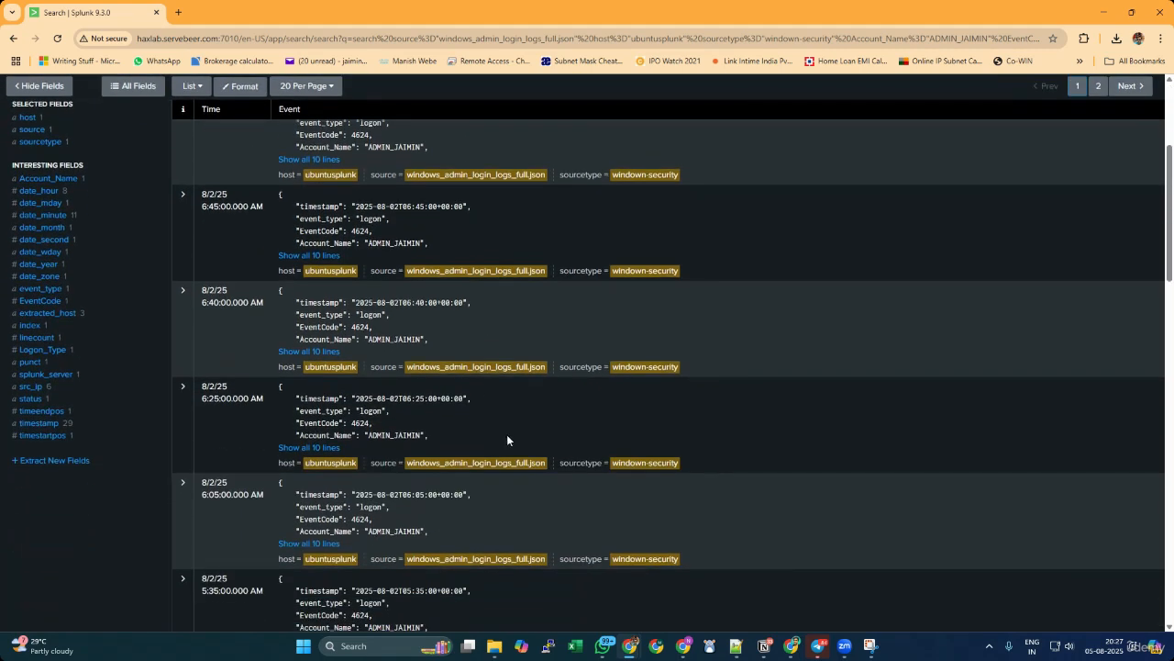
pyautogui.scroll(3, 506, 434)
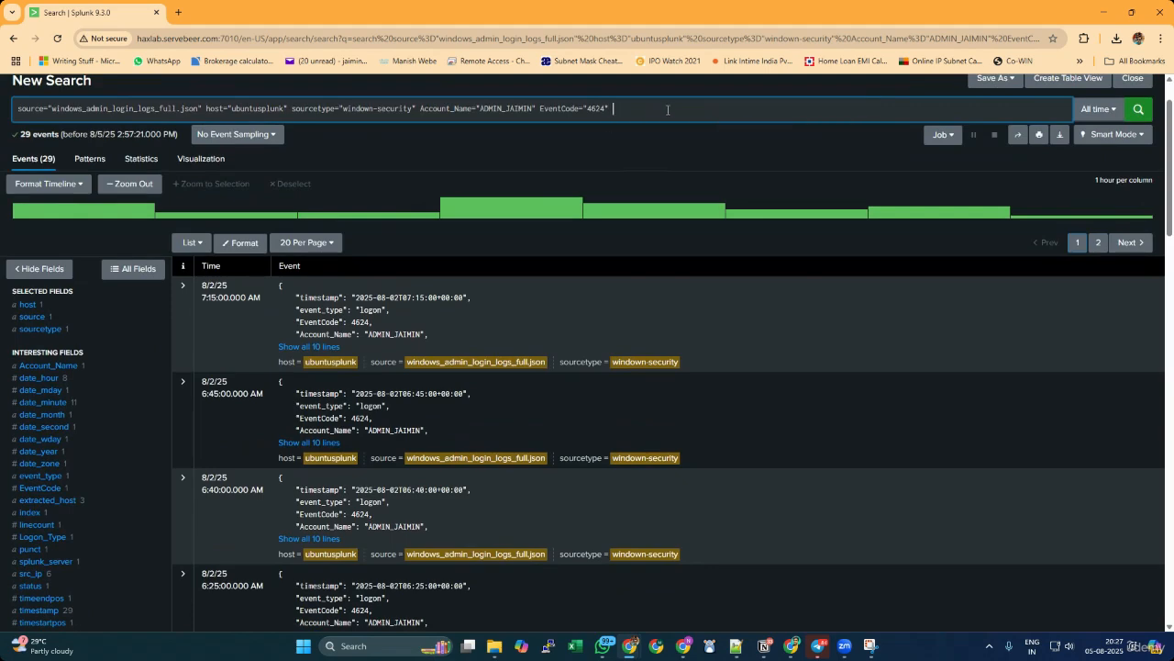
pyautogui.write('|')
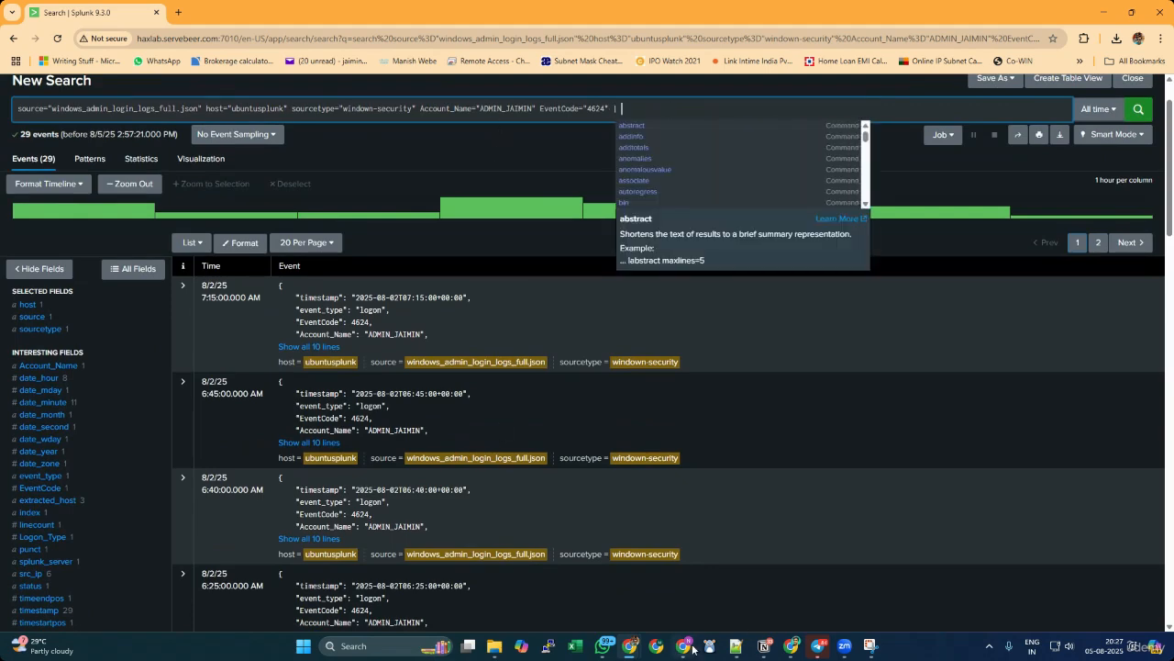
pyautogui.hotkey('ctrl', '+')
pyautogui.hotkey('ctrl', '+')
pyautogui.hotkey('ctrl', '-')
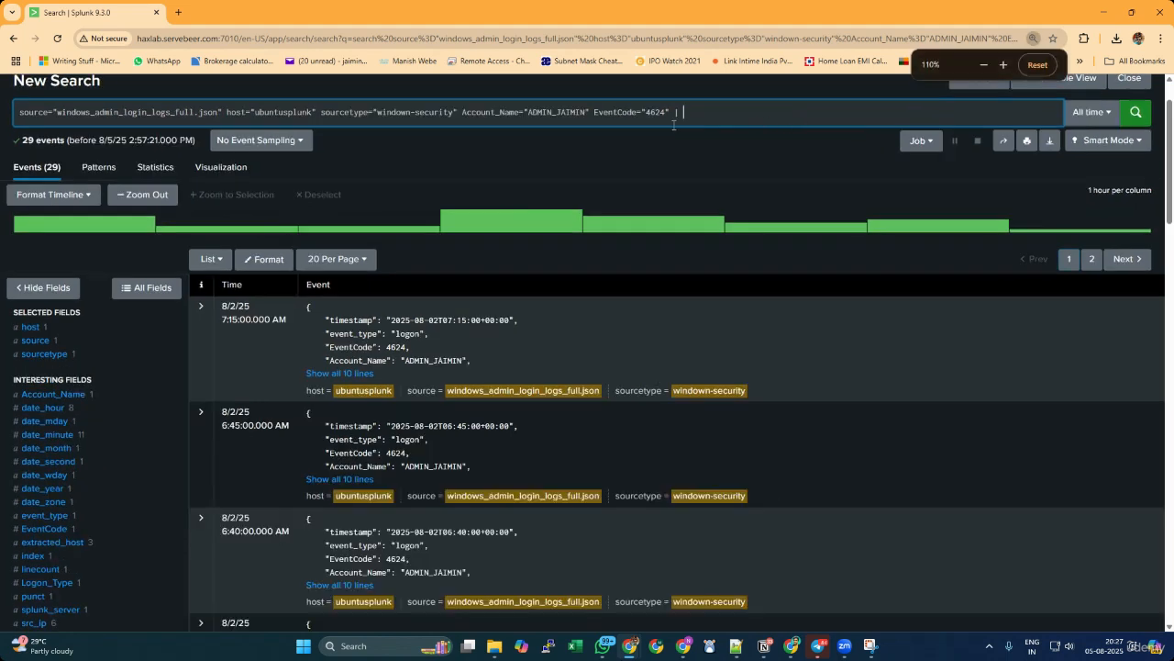
pyautogui.write('table')
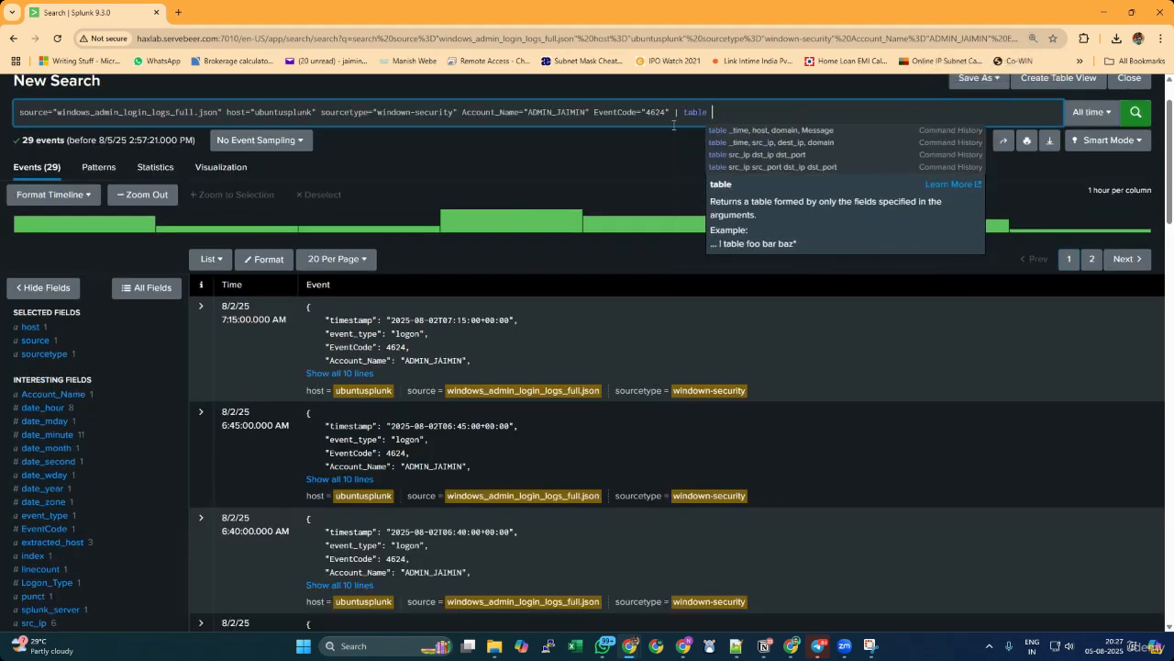
pyautogui.write(' _time')
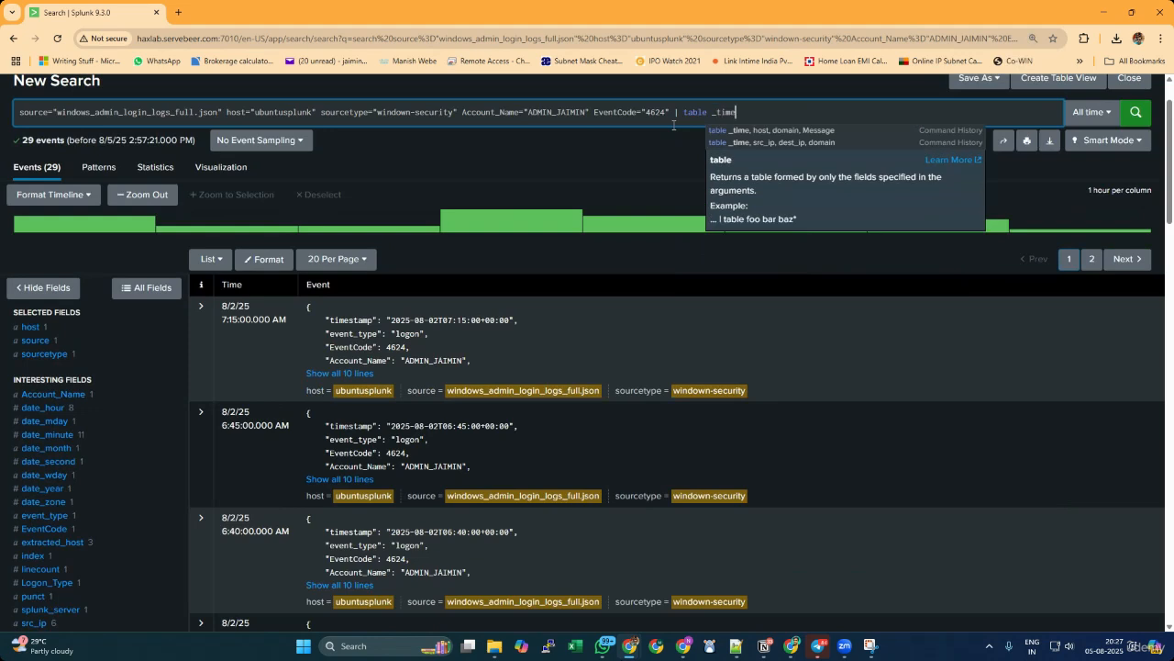
pyautogui.write(', Accou')
pyautogui.write('nt_')
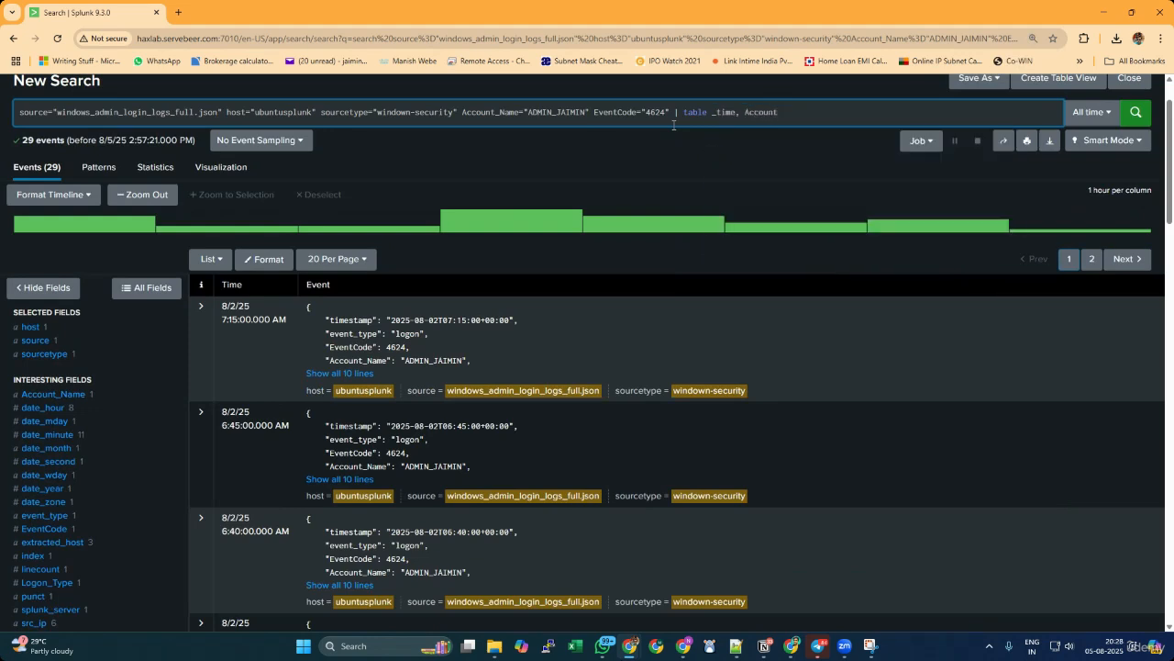
pyautogui.write('Name, src_ip,')
pyautogui.press('BackSpace')
pyautogui.press('Return')
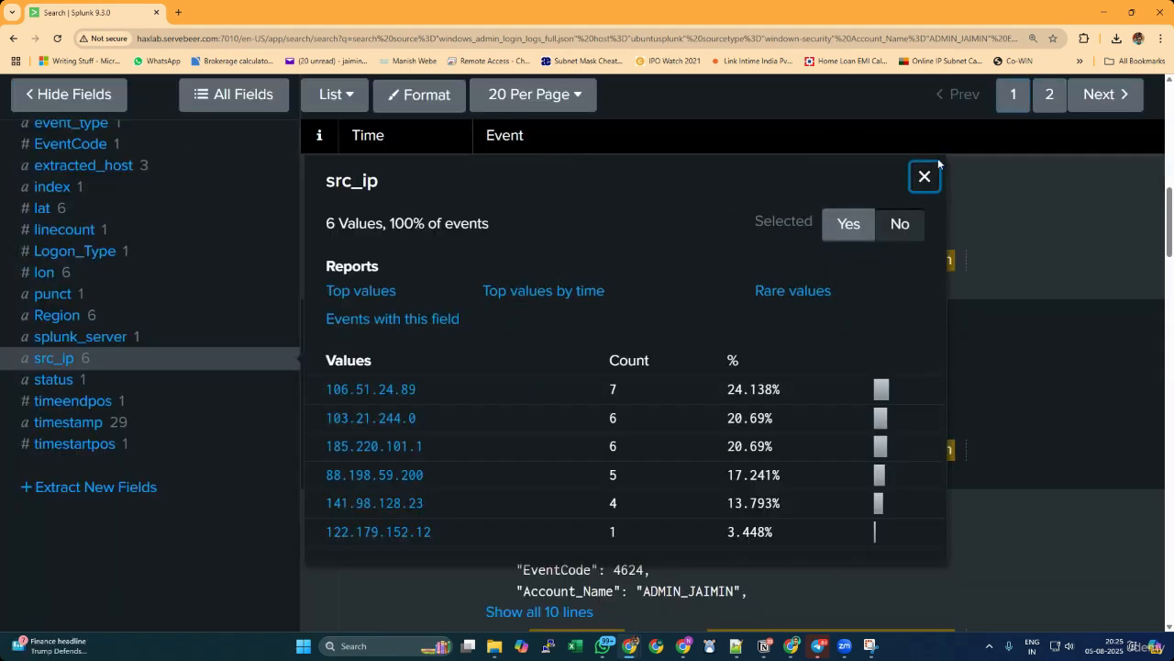
# Close the src_ip field's value breakdown and return the page zoom to 100%.
pyautogui.click(924, 174)
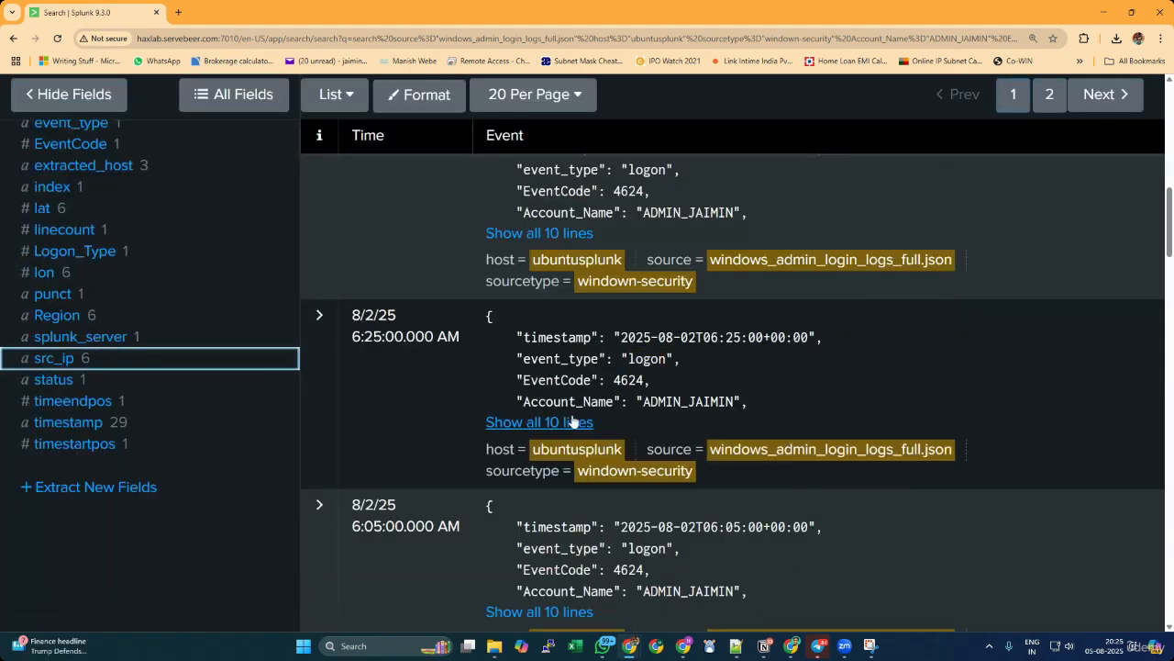
pyautogui.hotkey('ctrl', '+')
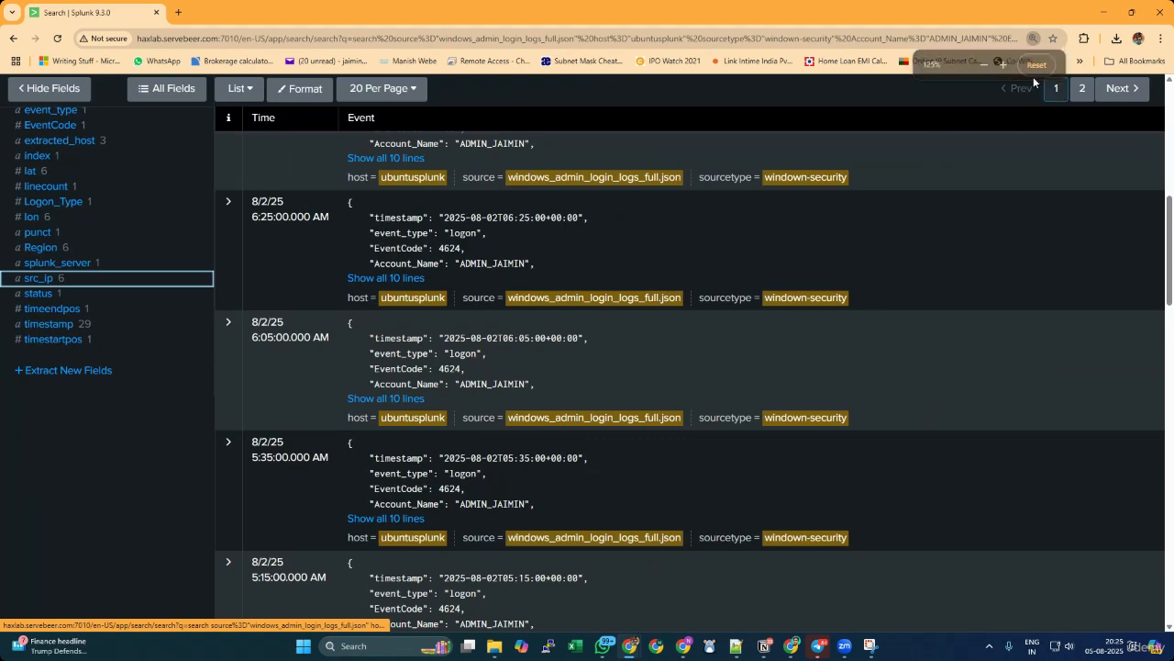
pyautogui.hotkey('ctrl', '-')
pyautogui.hotkey('ctrl', '-')
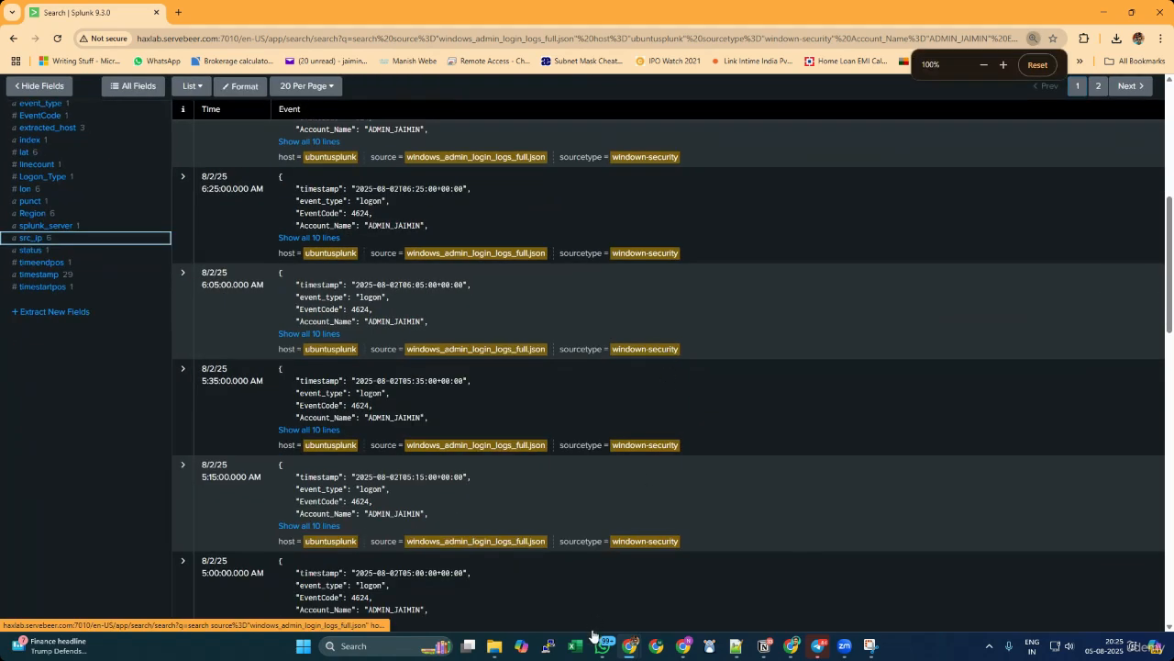